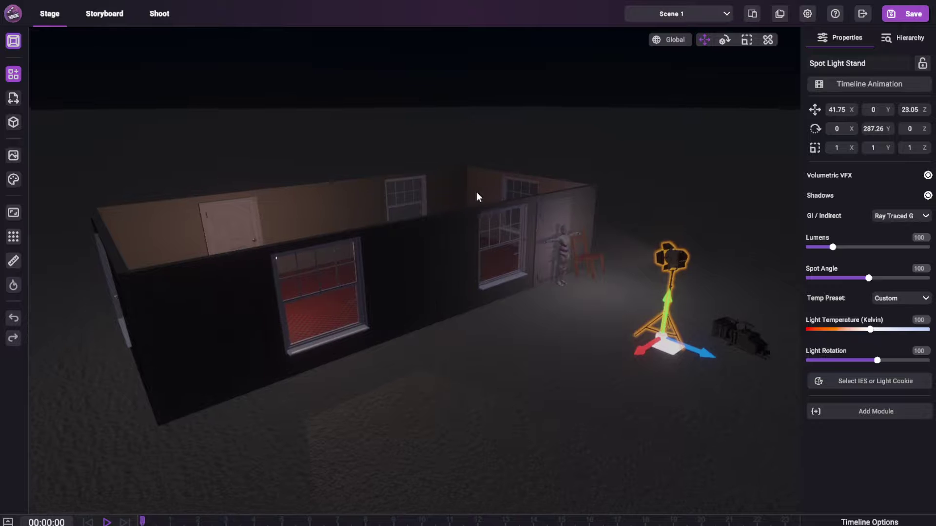
Step: Look over the house set, the spot light and the camera from several angles, then deselect the spot light stand
{"action": "key", "text": "s"}
{"action": "mouse_move", "coordinate": [476, 191]}
{"action": "right_mouse_down"}
{"action": "mouse_move", "coordinate": [484, 228]}
{"action": "mouse_move", "coordinate": [467, 215]}
{"action": "mouse_move", "coordinate": [476, 206]}
{"action": "right_mouse_up"}
{"action": "key", "text": "w"}
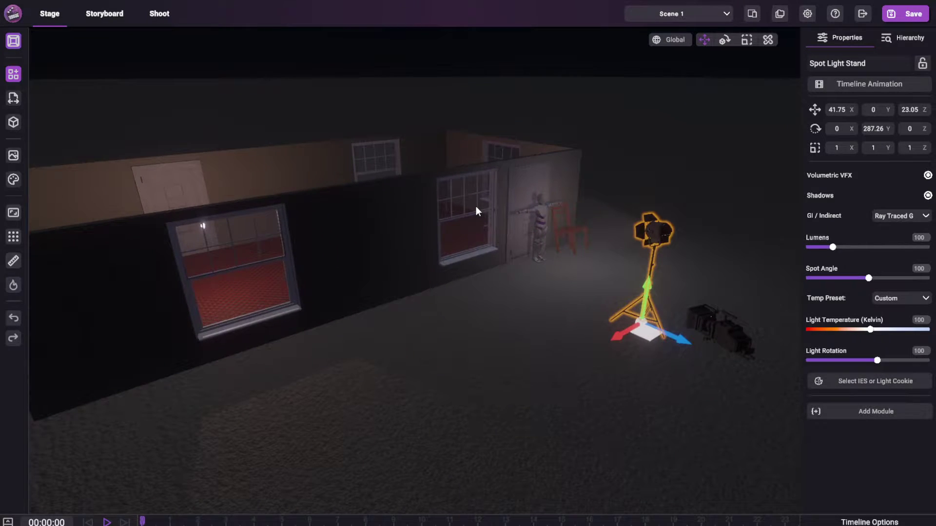
{"action": "right_click_drag", "start_coordinate": [507, 236], "coordinate": [495, 196]}
{"action": "key", "text": "d"}
{"action": "key", "text": "q"}
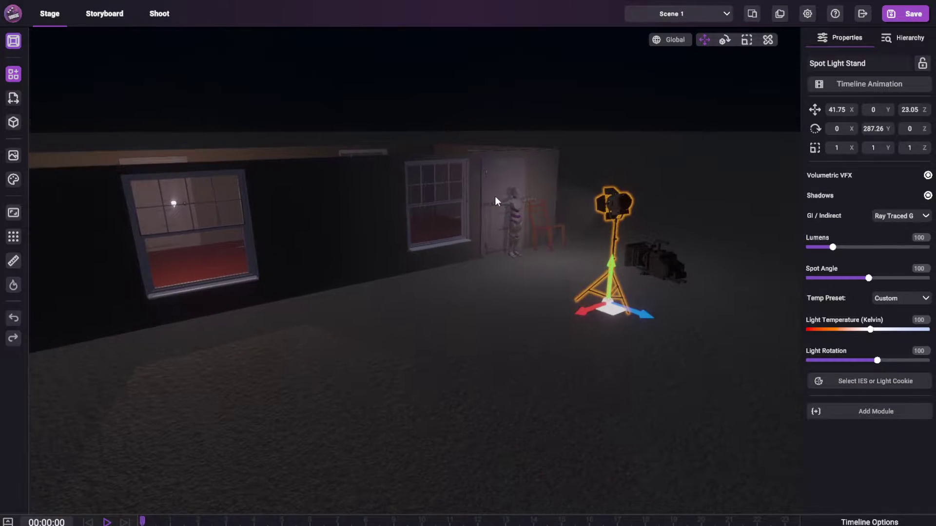
{"action": "mouse_move", "coordinate": [566, 279]}
{"action": "right_mouse_down"}
{"action": "mouse_move", "coordinate": [551, 264]}
{"action": "mouse_move", "coordinate": [554, 248]}
{"action": "mouse_move", "coordinate": [574, 263]}
{"action": "right_mouse_up"}
{"action": "key", "text": "w"}
{"action": "scroll", "coordinate": [574, 268], "scroll_direction": "down", "scroll_amount": 10}
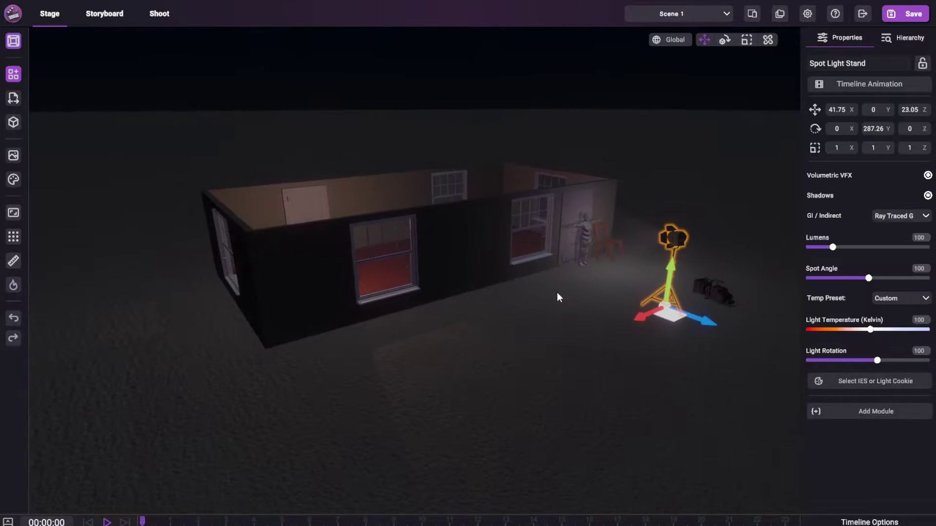
{"action": "middle_click_drag", "start_coordinate": [631, 277], "coordinate": [622, 253]}
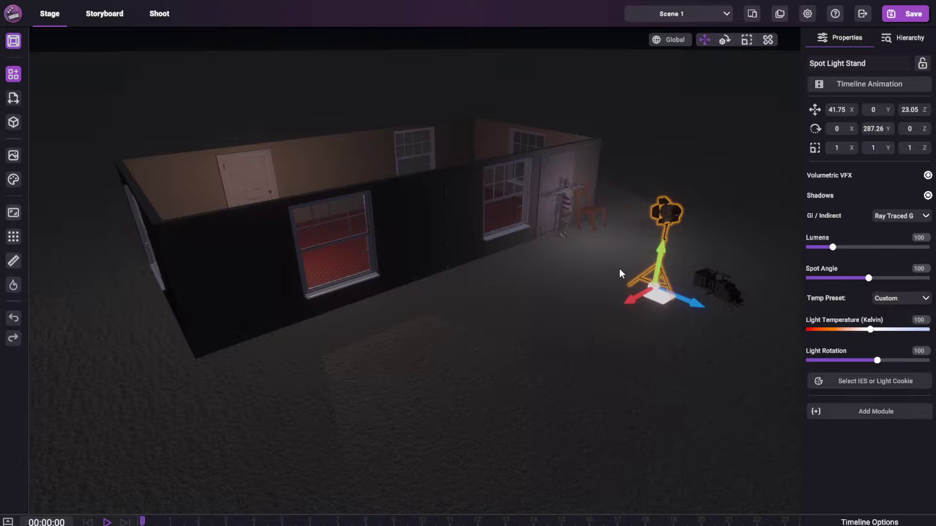
{"action": "middle_click_drag", "start_coordinate": [609, 250], "coordinate": [530, 278]}
{"action": "scroll", "coordinate": [530, 279], "scroll_direction": "down", "scroll_amount": 3}
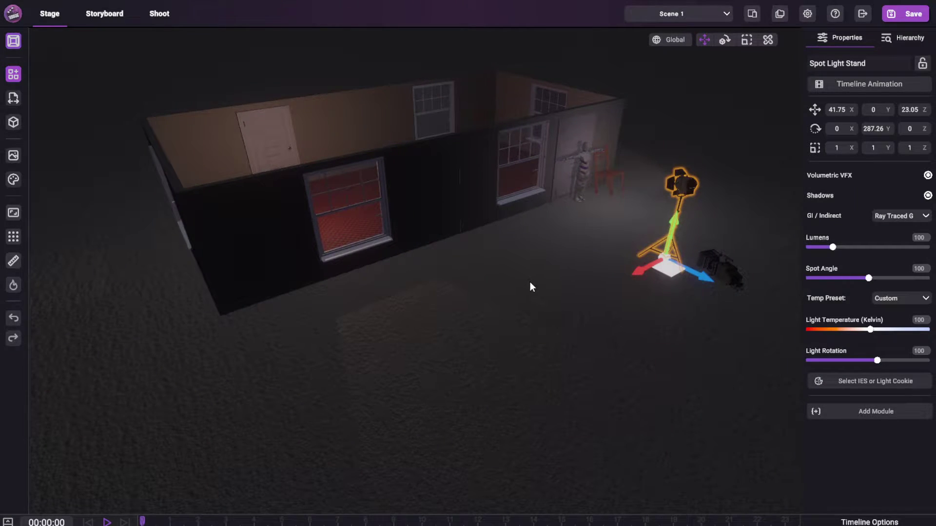
{"action": "right_click_drag", "start_coordinate": [481, 300], "coordinate": [496, 264]}
{"action": "scroll", "coordinate": [496, 264], "scroll_direction": "up", "scroll_amount": 3}
{"action": "middle_click_drag", "start_coordinate": [496, 264], "coordinate": [508, 292]}
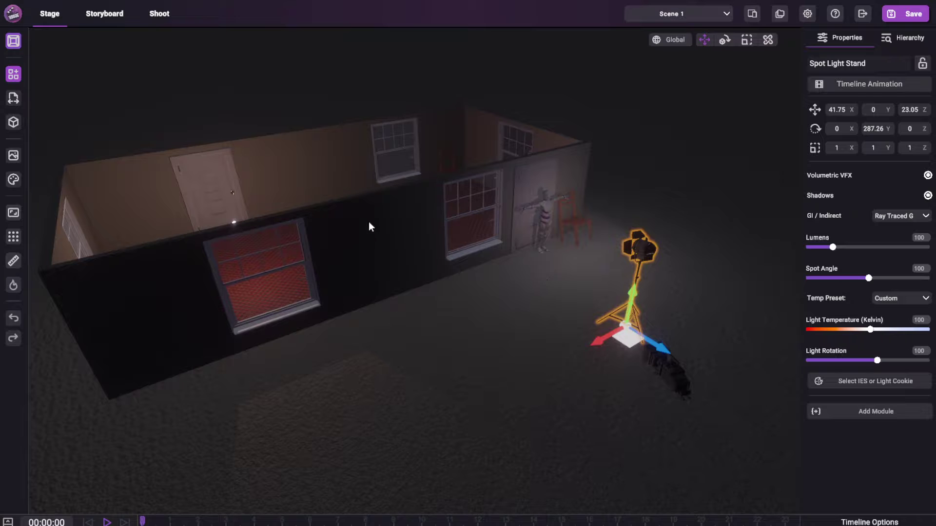
{"action": "scroll", "coordinate": [373, 246], "scroll_direction": "down", "scroll_amount": 5}
{"action": "left_click", "coordinate": [447, 295]}
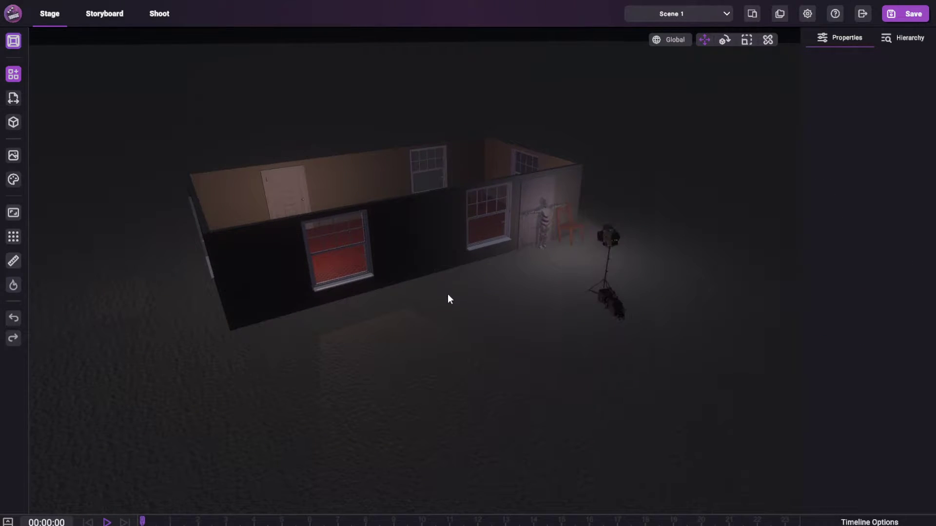
Step: Open the scene export dialog and place it beside the house so the set stays in view
{"action": "left_click", "coordinate": [16, 98]}
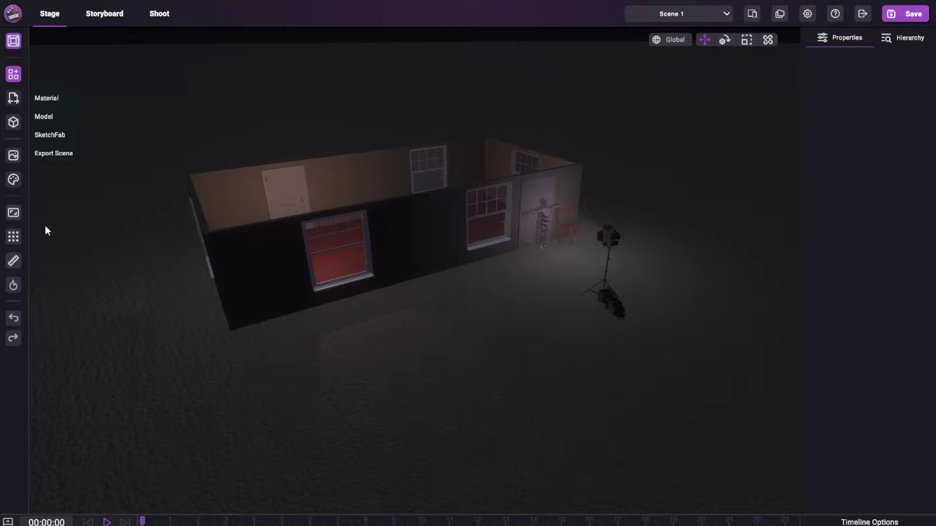
{"action": "left_click", "coordinate": [55, 154]}
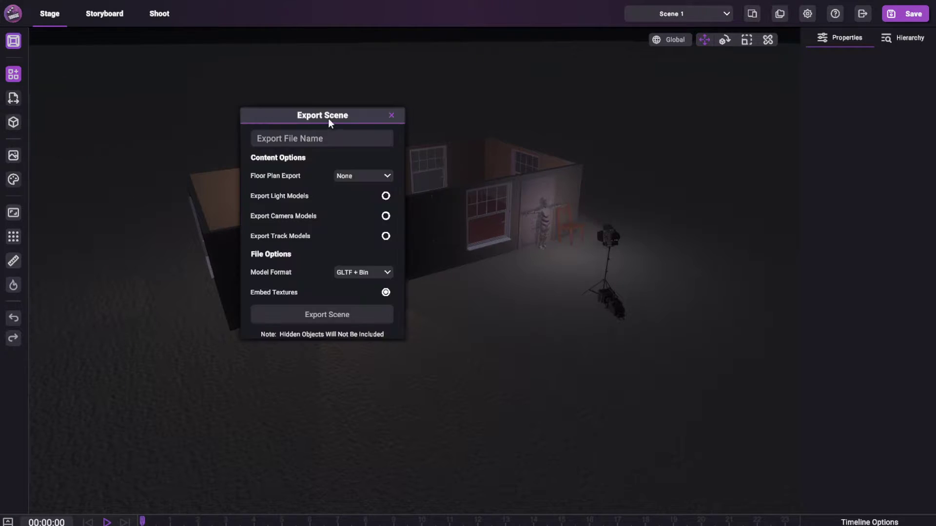
{"action": "left_click_drag", "start_coordinate": [329, 119], "coordinate": [588, 145]}
{"action": "right_click_drag", "start_coordinate": [509, 183], "coordinate": [429, 198]}
{"action": "scroll", "coordinate": [430, 198], "scroll_direction": "up", "scroll_amount": 4}
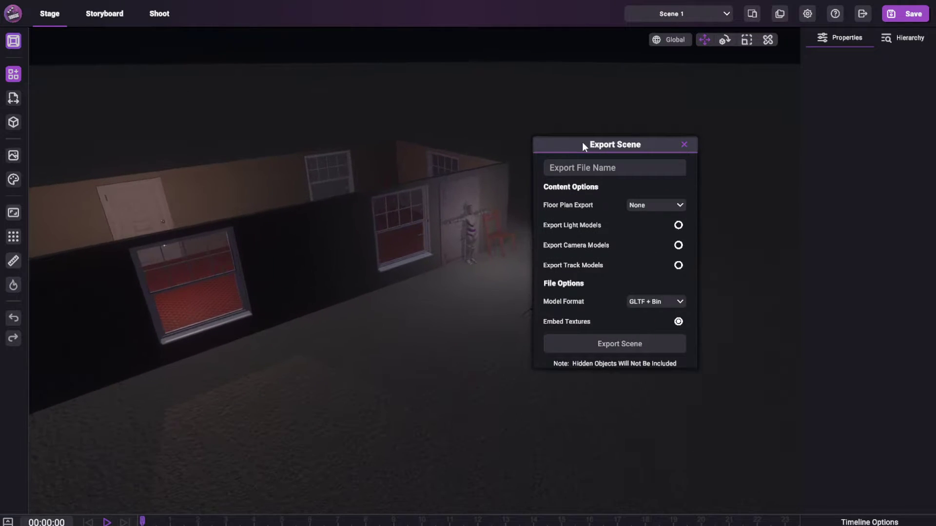
{"action": "left_click_drag", "start_coordinate": [583, 144], "coordinate": [267, 193]}
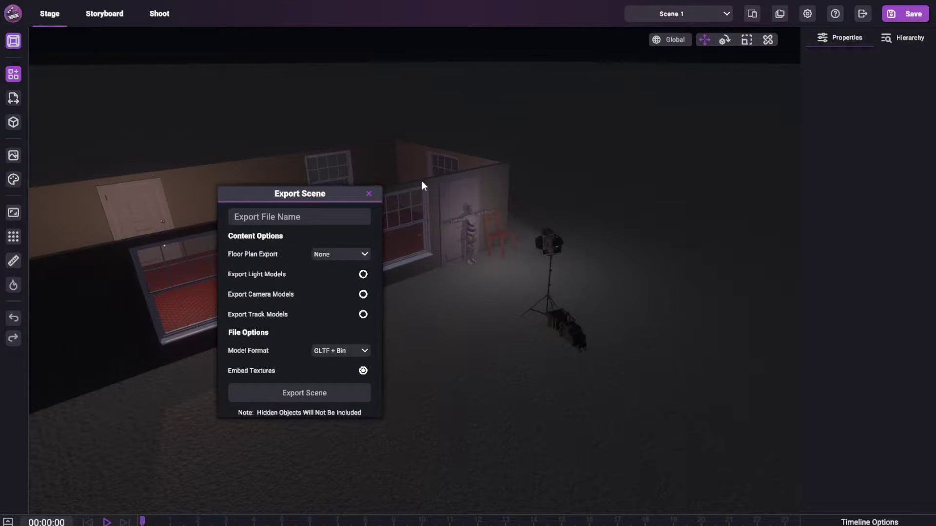
{"action": "left_click_drag", "start_coordinate": [700, 157], "coordinate": [413, 186]}
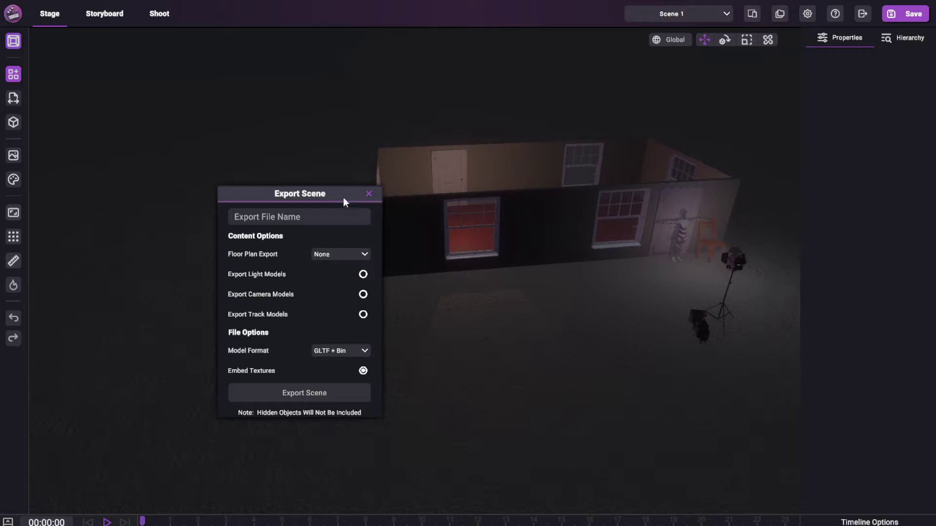
{"action": "left_click_drag", "start_coordinate": [344, 195], "coordinate": [281, 166]}
Step: Enter Floor Plan as the export file name and shift the export dialog slightly upward
{"action": "left_click", "coordinate": [239, 189]}
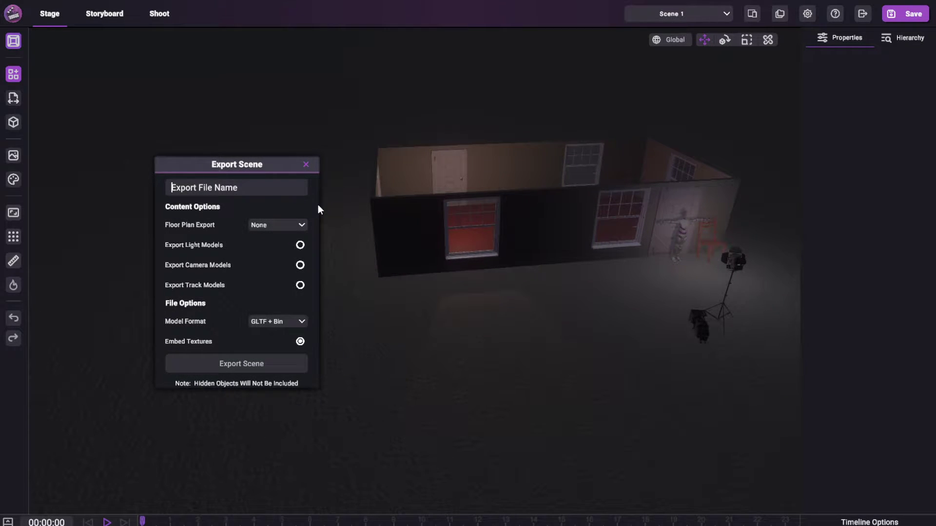
{"action": "type", "text": "Floor Plan"}
{"action": "left_click_drag", "start_coordinate": [236, 164], "coordinate": [234, 152]}
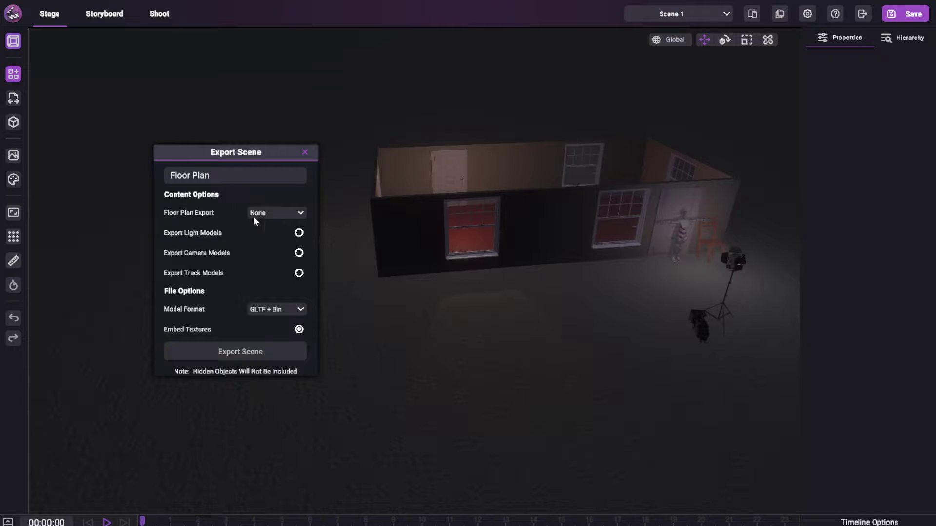
Step: Examine the room's walls, doors, windows and placed objects in the 2D floor plan view
{"action": "middle_click_drag", "start_coordinate": [656, 238], "coordinate": [619, 242]}
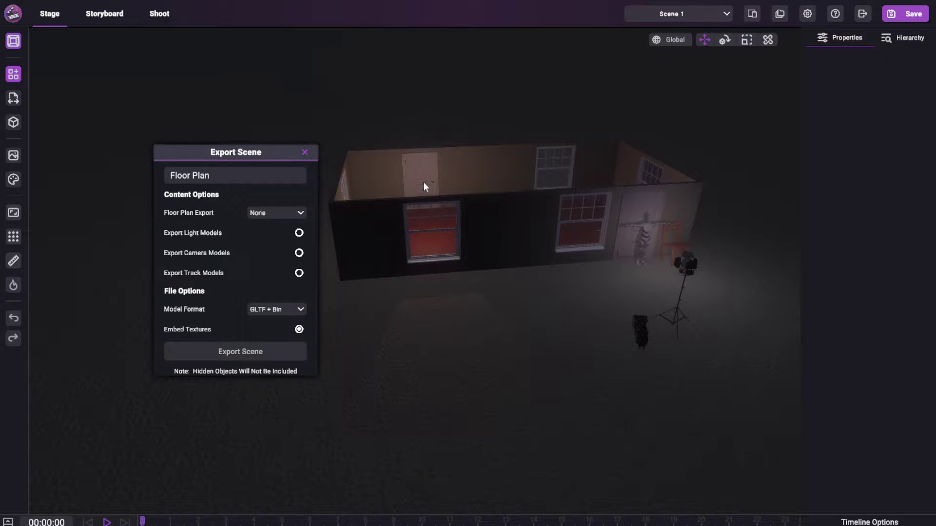
{"action": "left_click", "coordinate": [13, 41]}
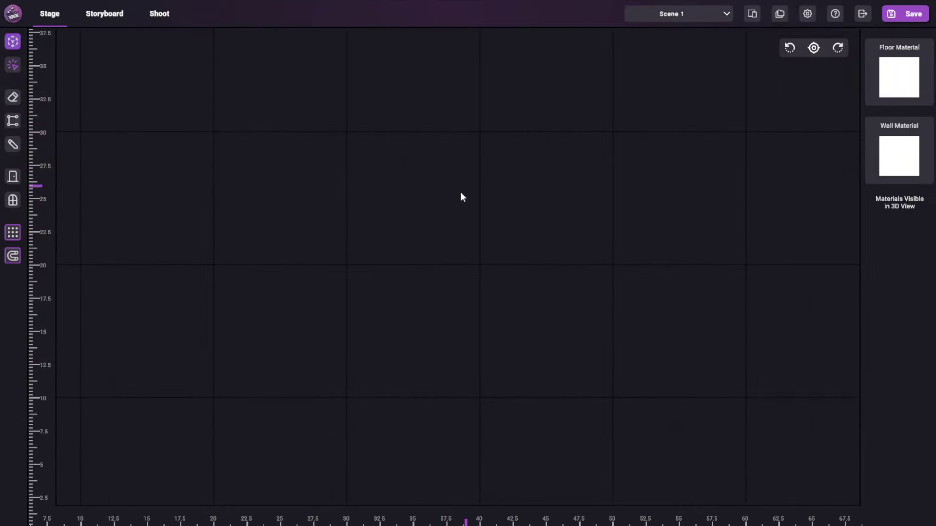
{"action": "left_click_drag", "start_coordinate": [682, 185], "coordinate": [391, 338]}
{"action": "left_click_drag", "start_coordinate": [512, 152], "coordinate": [559, 240]}
{"action": "scroll", "coordinate": [559, 240], "scroll_direction": "up", "scroll_amount": 1}
{"action": "scroll", "coordinate": [551, 251], "scroll_direction": "up", "scroll_amount": 3}
{"action": "left_click_drag", "start_coordinate": [538, 270], "coordinate": [491, 357]}
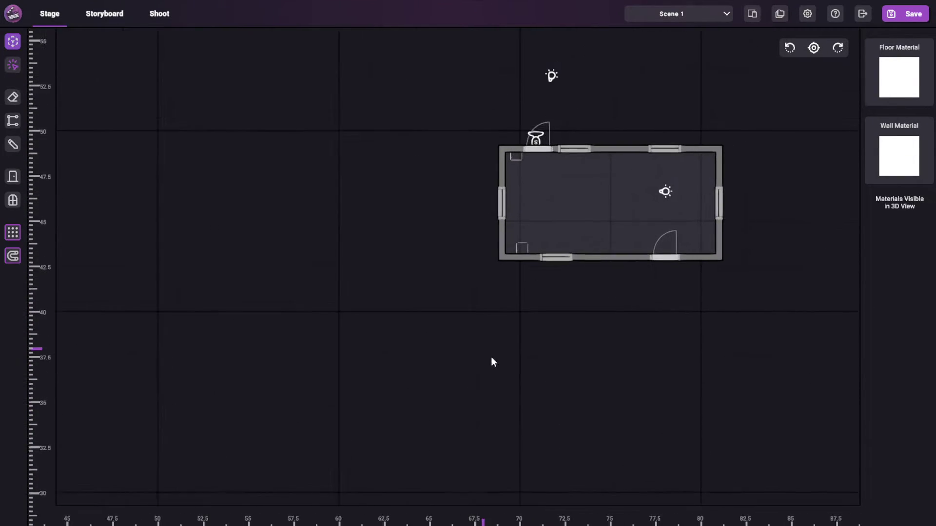
{"action": "scroll", "coordinate": [491, 356], "scroll_direction": "up", "scroll_amount": 1}
{"action": "left_click_drag", "start_coordinate": [609, 253], "coordinate": [502, 326]}
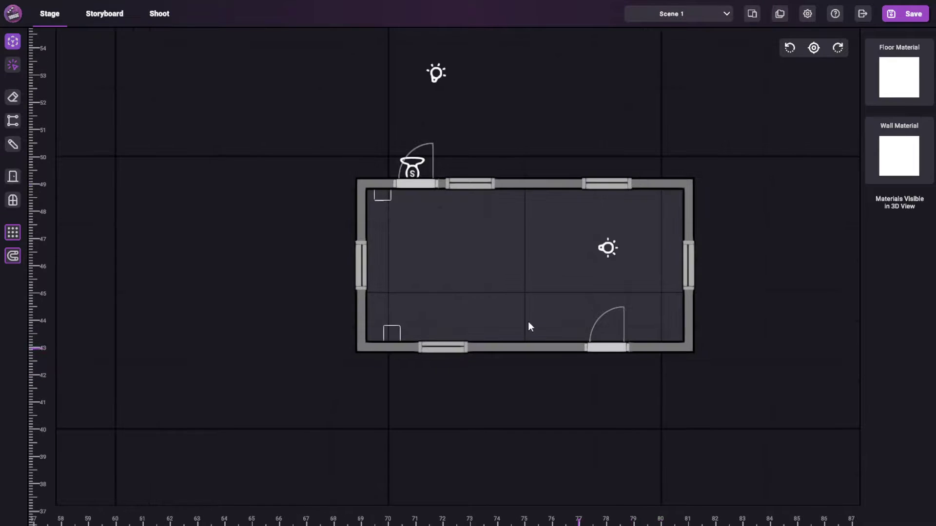
Step: Return to the 3D stage view and reopen the scene export dialog
{"action": "left_click", "coordinate": [13, 42]}
{"action": "left_click", "coordinate": [13, 98]}
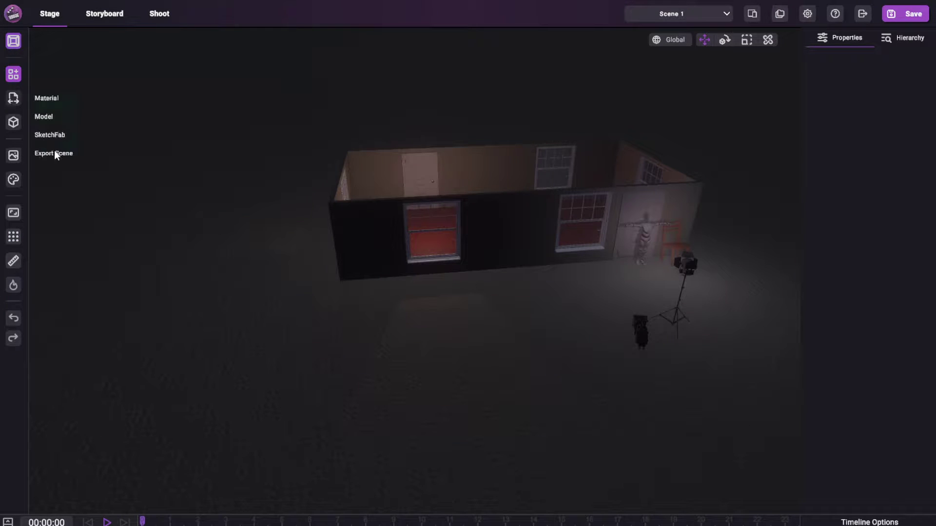
{"action": "left_click", "coordinate": [55, 152]}
{"action": "left_click", "coordinate": [211, 175]}
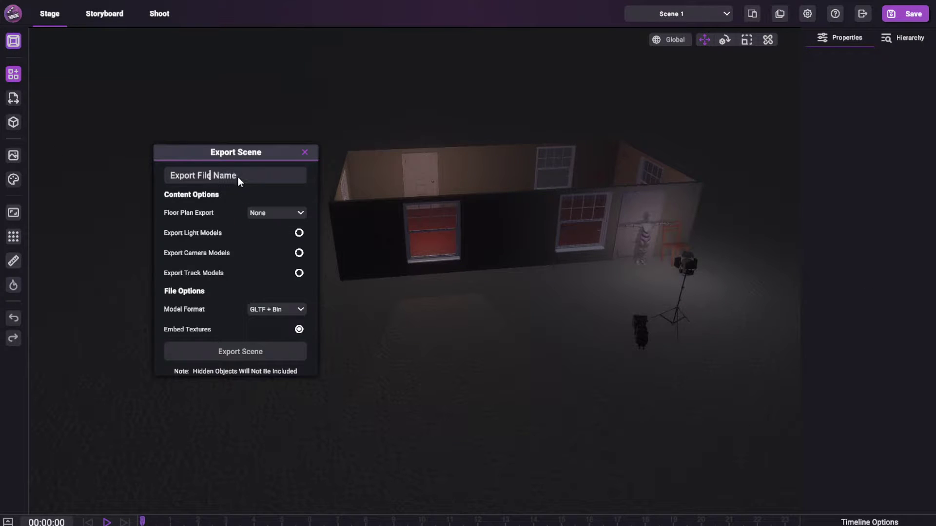
Step: Set the Floor Plan Export option to Include
{"action": "left_click", "coordinate": [256, 214]}
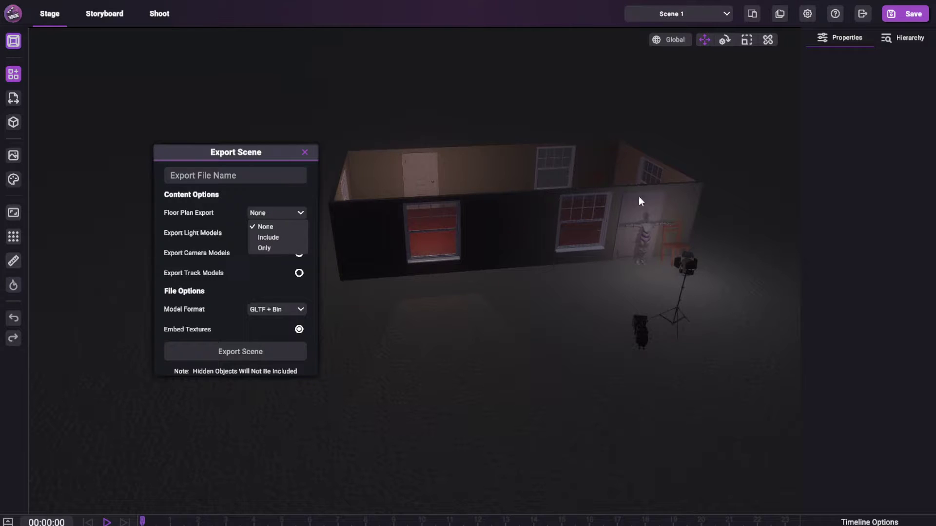
{"action": "left_click", "coordinate": [289, 214]}
{"action": "left_click", "coordinate": [287, 215]}
{"action": "left_click", "coordinate": [269, 238]}
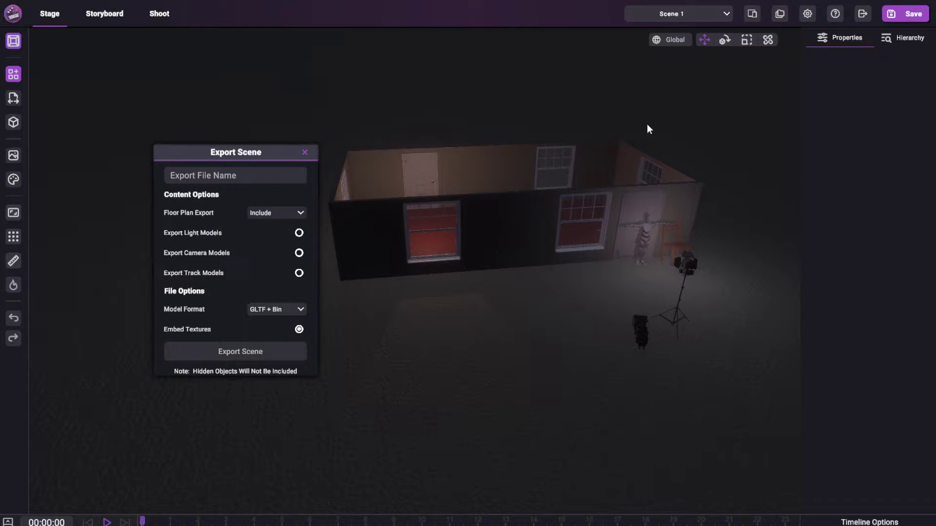
Step: Try the Only option for the floor plan export and switch back to Include
{"action": "left_click", "coordinate": [292, 215]}
{"action": "left_click", "coordinate": [271, 247]}
{"action": "left_click", "coordinate": [271, 213]}
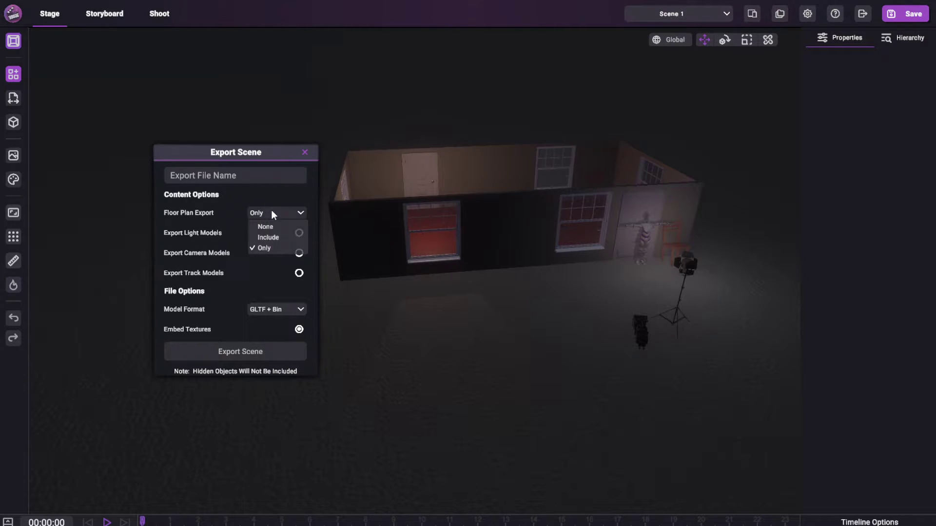
{"action": "left_click", "coordinate": [266, 238]}
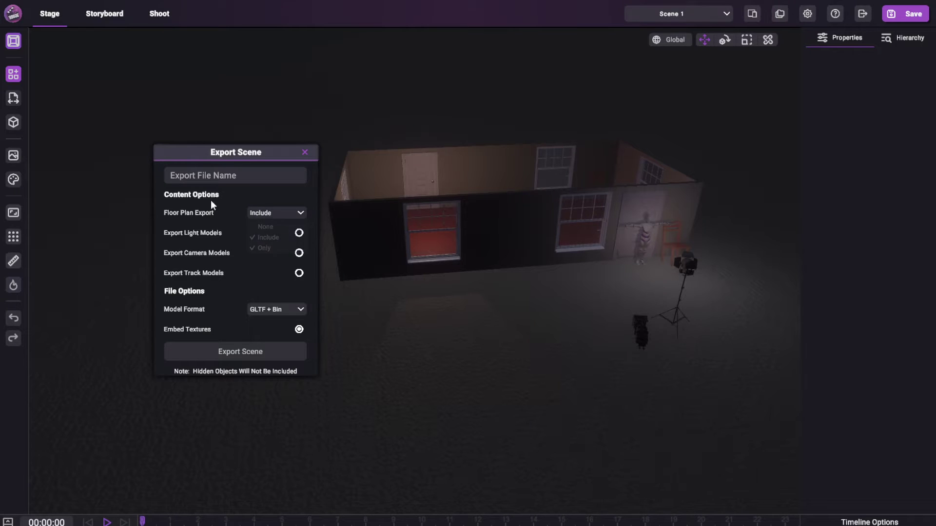
Step: Name the export file Floor Plan
{"action": "left_click", "coordinate": [221, 174]}
{"action": "type", "text": "Floor Plan"}
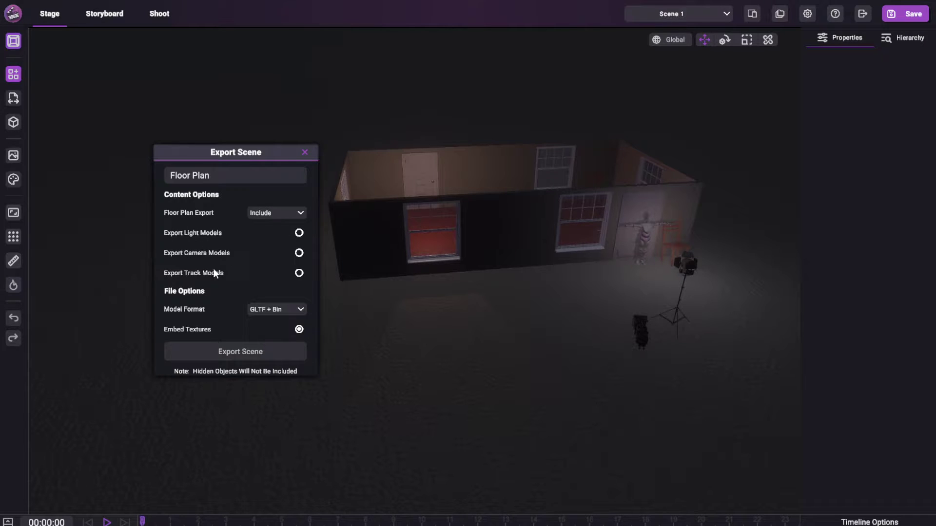
Step: Unhide the CameraCrane in the scene hierarchy and select the crane on the stage
{"action": "right_click_drag", "start_coordinate": [561, 239], "coordinate": [536, 216]}
{"action": "scroll", "coordinate": [536, 215], "scroll_direction": "up", "scroll_amount": 3}
{"action": "scroll", "coordinate": [537, 215], "scroll_direction": "down", "scroll_amount": 3}
{"action": "left_click", "coordinate": [705, 282]}
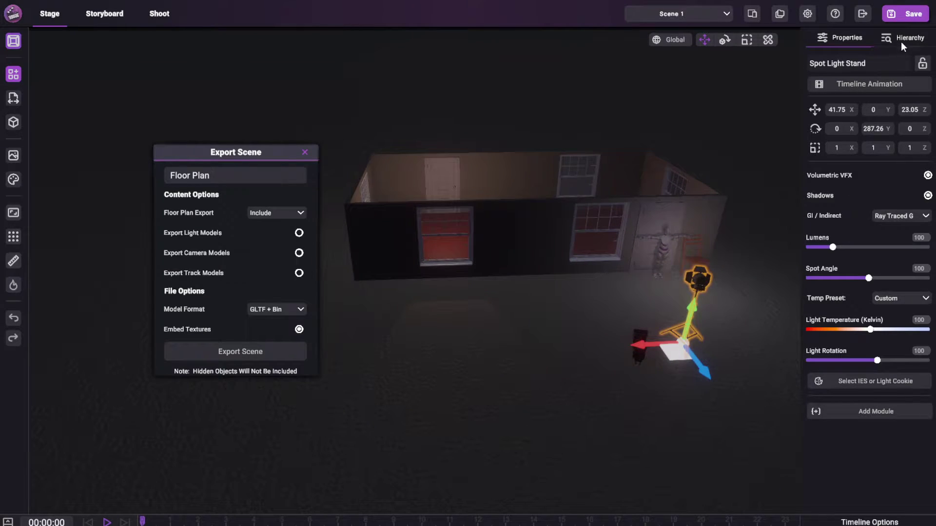
{"action": "left_click", "coordinate": [901, 41]}
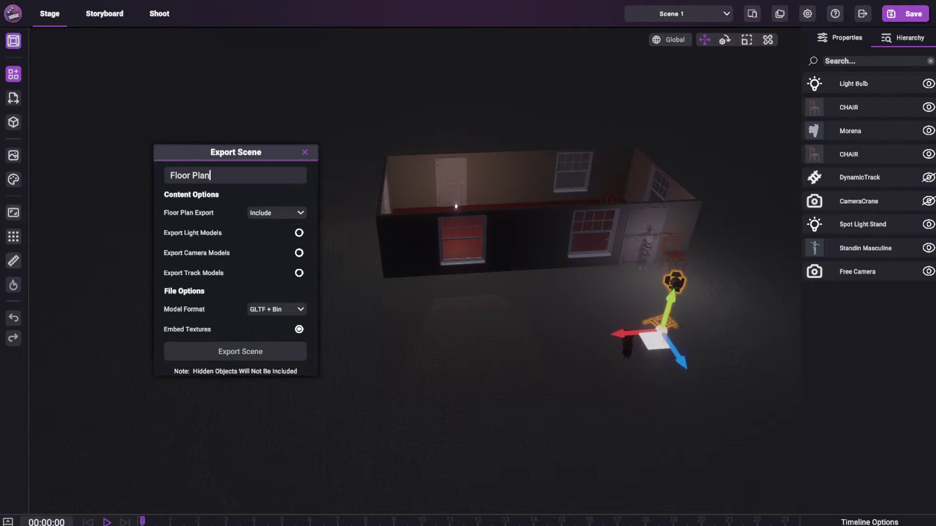
{"action": "left_click", "coordinate": [928, 201]}
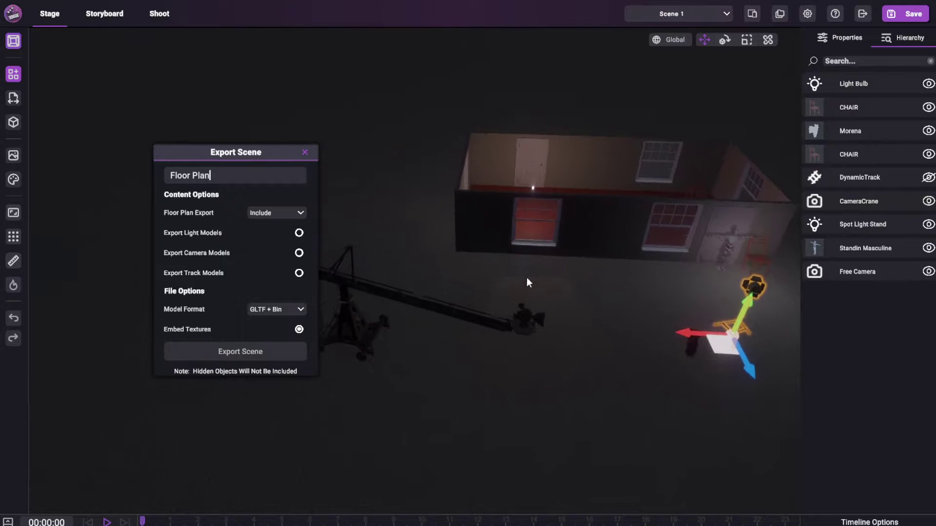
{"action": "left_click", "coordinate": [467, 302]}
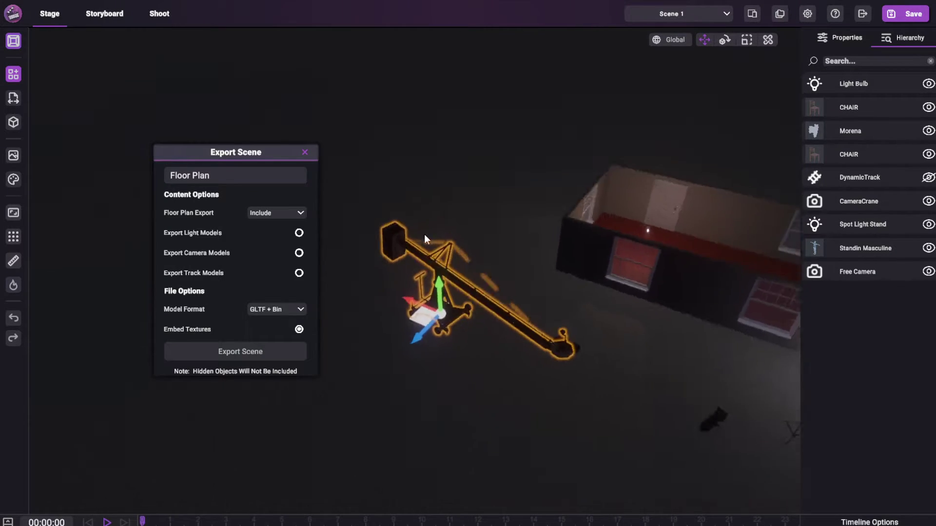
Step: Unhide the DynamicTrack in the scene hierarchy and move the track out from behind the house
{"action": "middle_click_drag", "start_coordinate": [773, 419], "coordinate": [739, 274]}
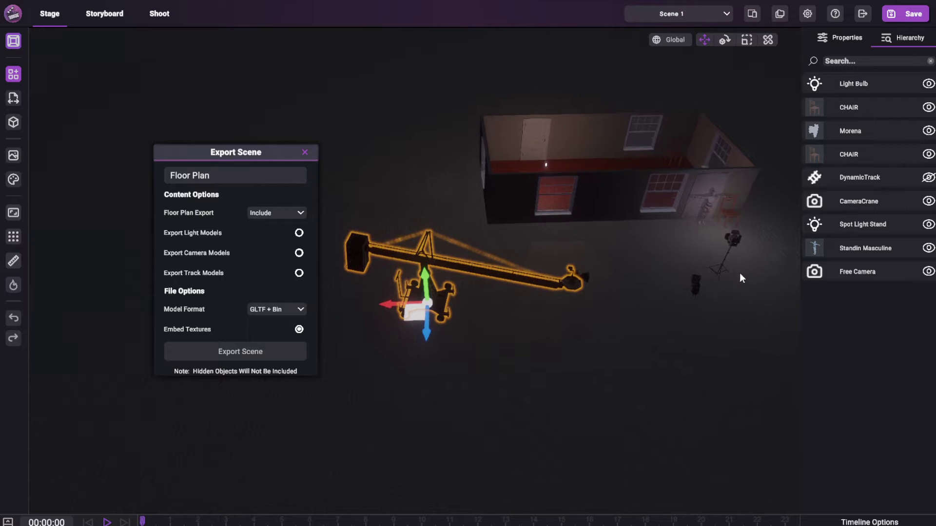
{"action": "left_click", "coordinate": [928, 178]}
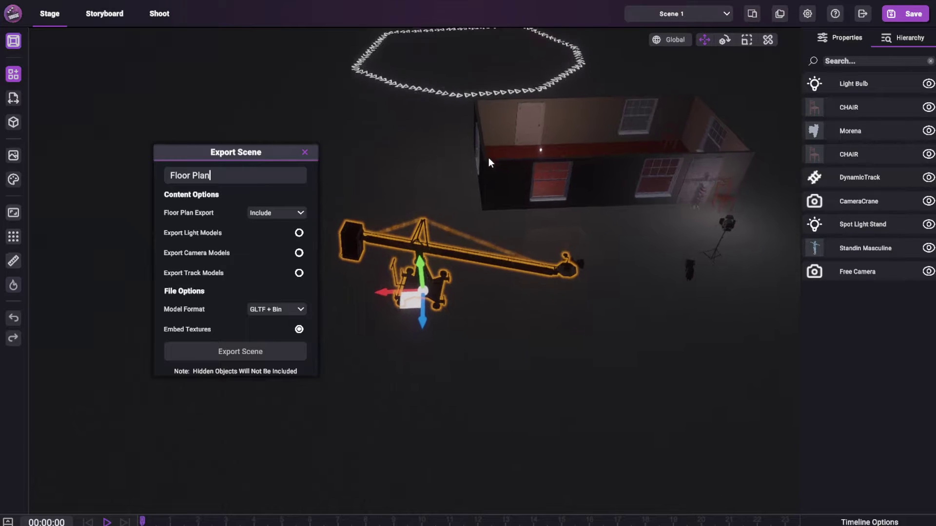
{"action": "left_click", "coordinate": [483, 138]}
{"action": "left_click_drag", "start_coordinate": [348, 112], "coordinate": [157, 249]}
{"action": "scroll", "coordinate": [566, 216], "scroll_direction": "down", "scroll_amount": 3}
{"action": "middle_click_drag", "start_coordinate": [566, 216], "coordinate": [618, 221]}
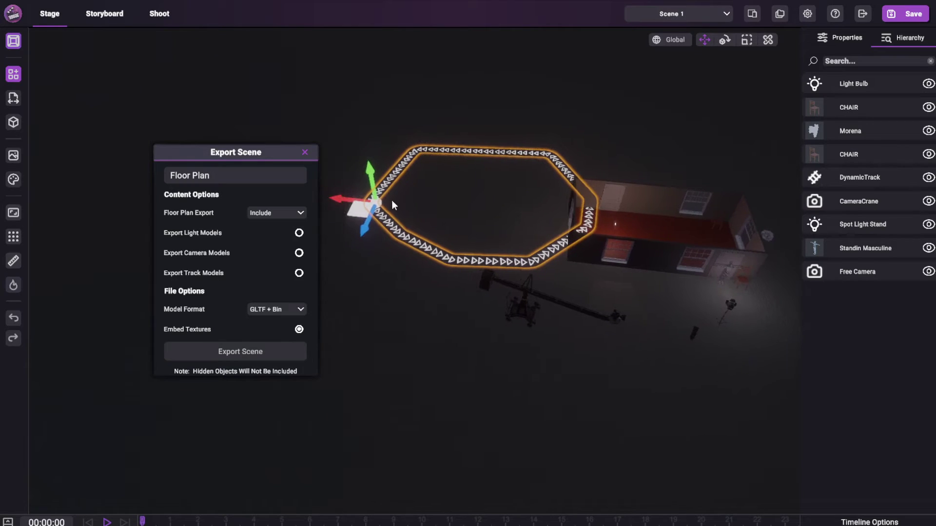
Step: Rotate the dynamic track slightly on the ground and select the camera crane
{"action": "key", "text": "e"}
{"action": "left_click_drag", "start_coordinate": [379, 239], "coordinate": [400, 224]}
{"action": "middle_click_drag", "start_coordinate": [574, 239], "coordinate": [540, 258]}
{"action": "left_click", "coordinate": [540, 258]}
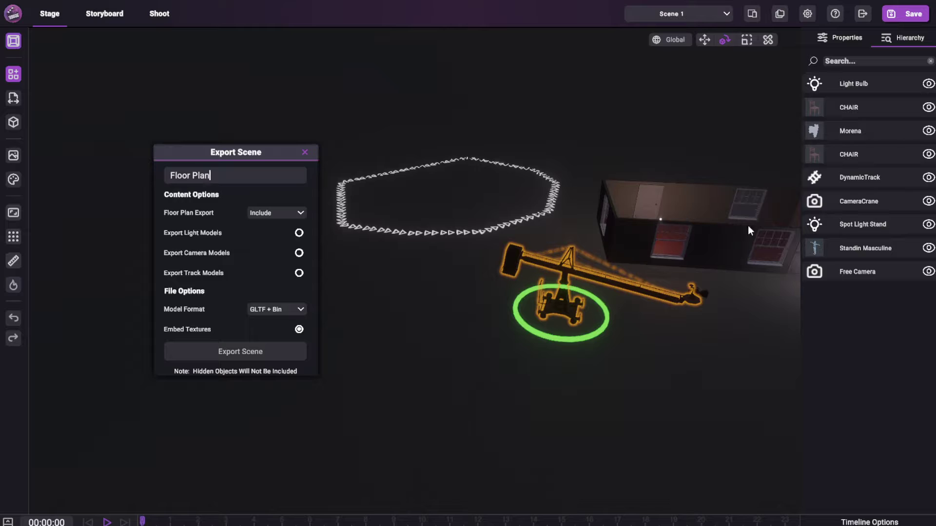
Step: Move the dynamic track across the ground so that it encircles the camera crane
{"action": "left_click", "coordinate": [494, 214]}
{"action": "key", "text": "w"}
{"action": "right_click_drag", "start_coordinate": [341, 220], "coordinate": [403, 203]}
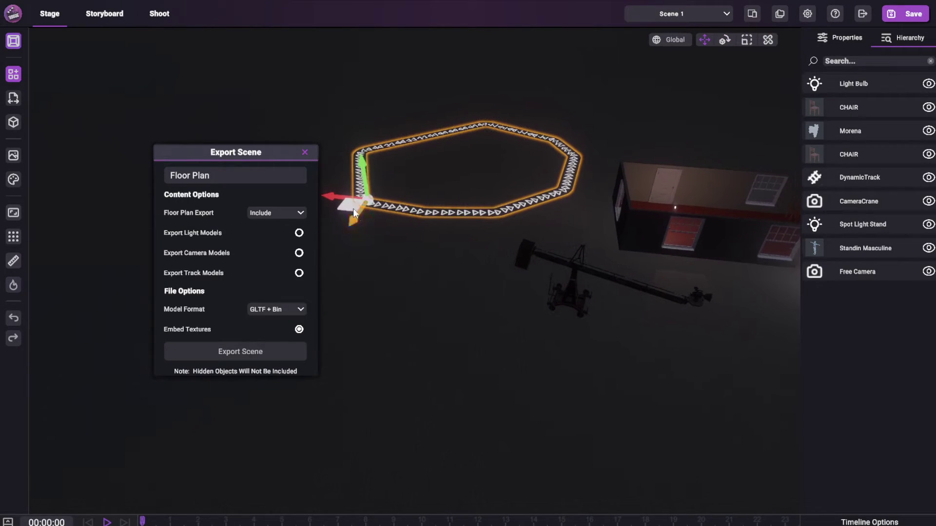
{"action": "left_click_drag", "start_coordinate": [351, 208], "coordinate": [394, 260]}
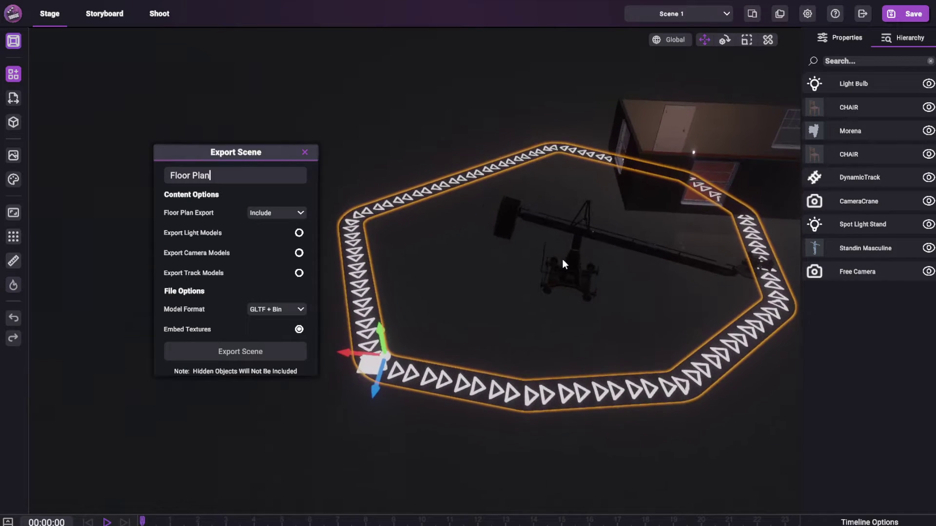
Step: Move the camera crane across the ground inside the dynamic track's loop and reposition the Export Scene dialog
{"action": "left_click", "coordinate": [562, 259]}
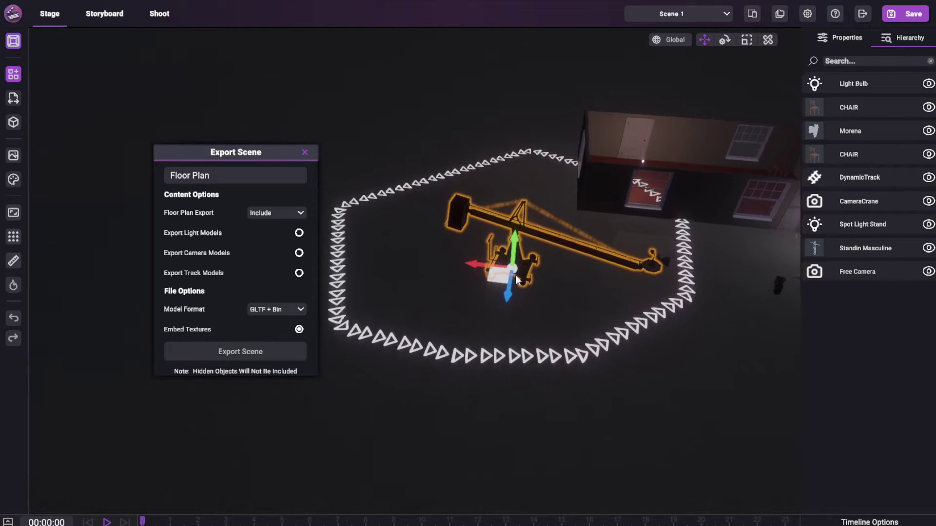
{"action": "left_click_drag", "start_coordinate": [496, 276], "coordinate": [409, 272]}
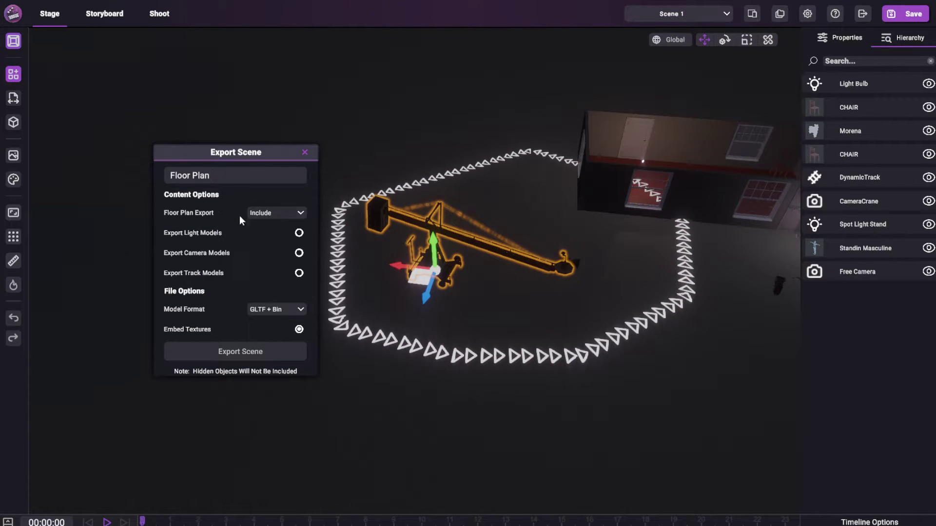
{"action": "left_click_drag", "start_coordinate": [270, 153], "coordinate": [308, 138]}
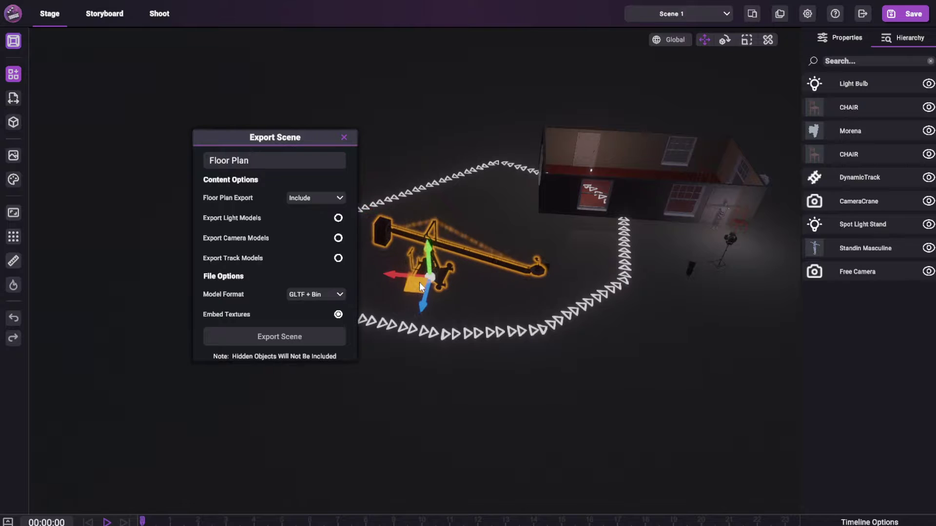
Step: Select the dynamic track on the stage and include camera models in the scene export
{"action": "left_click", "coordinate": [861, 166]}
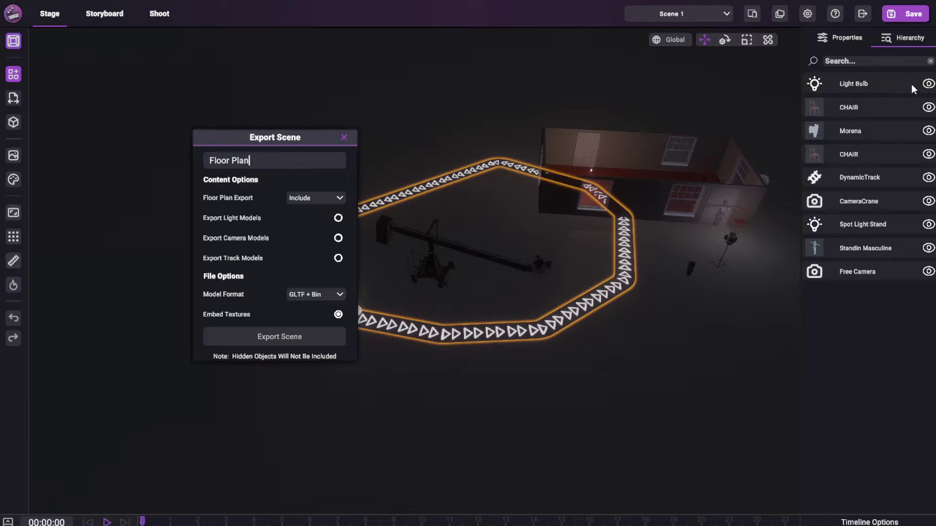
{"action": "scroll", "coordinate": [625, 277], "scroll_direction": "down", "scroll_amount": 3}
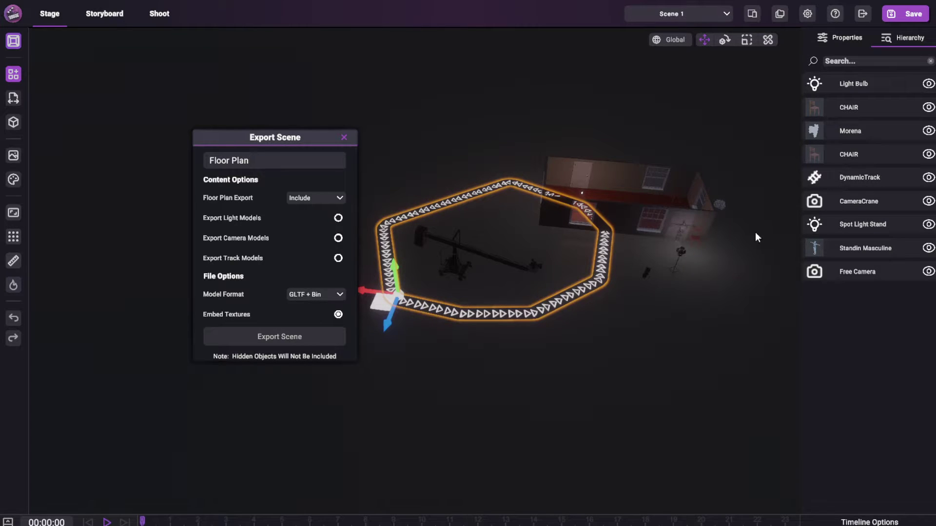
{"action": "left_click", "coordinate": [338, 239]}
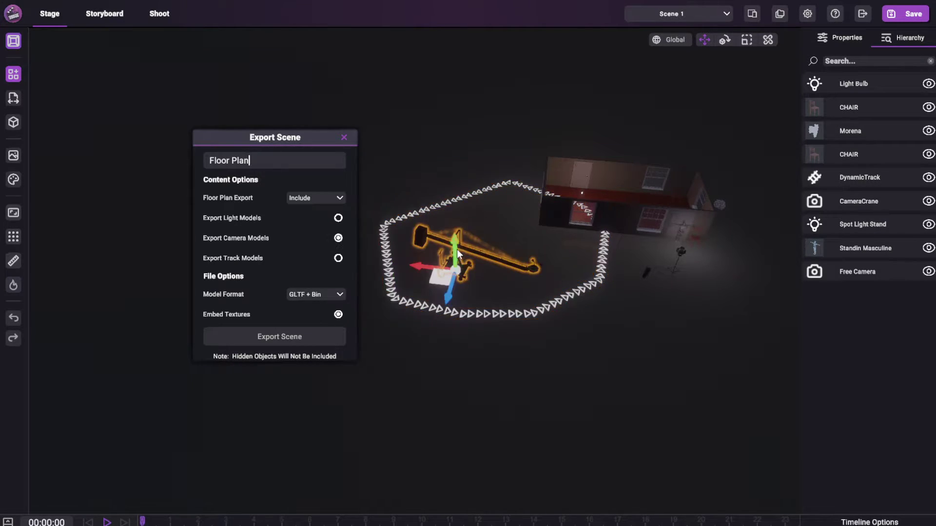
Step: Move the camera crane closer to the free camera in front of the house, and select the free camera
{"action": "left_click_drag", "start_coordinate": [443, 279], "coordinate": [616, 284]}
{"action": "scroll", "coordinate": [669, 276], "scroll_direction": "up", "scroll_amount": 3}
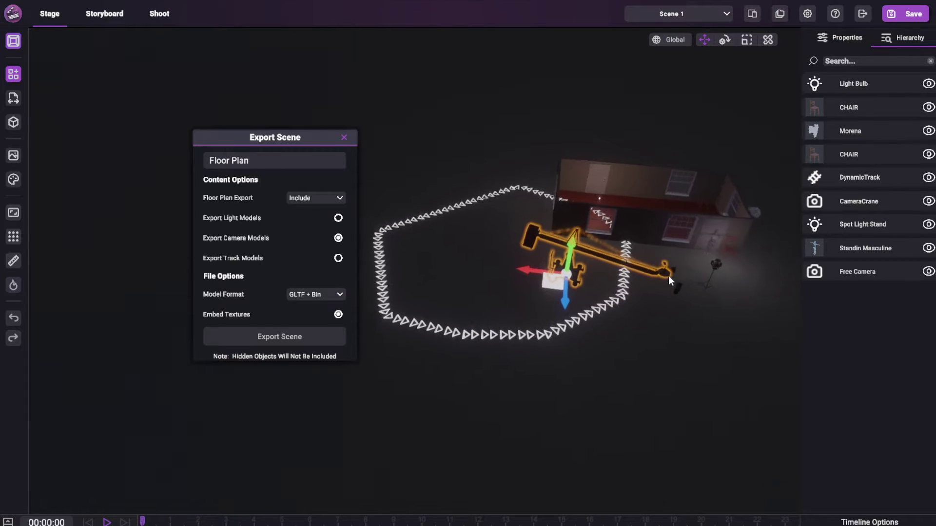
{"action": "left_click", "coordinate": [710, 296]}
{"action": "middle_click_drag", "start_coordinate": [694, 329], "coordinate": [653, 329]}
{"action": "scroll", "coordinate": [653, 329], "scroll_direction": "down", "scroll_amount": 2}
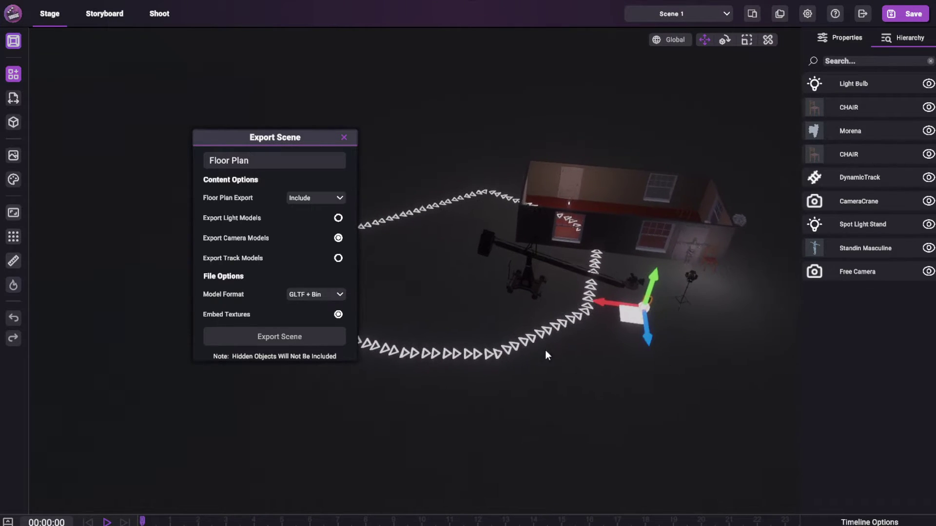
Step: Delete the dynamic track from the scene
{"action": "left_click", "coordinate": [514, 342]}
{"action": "key", "text": "Delete"}
{"action": "scroll", "coordinate": [598, 294], "scroll_direction": "up", "scroll_amount": 5}
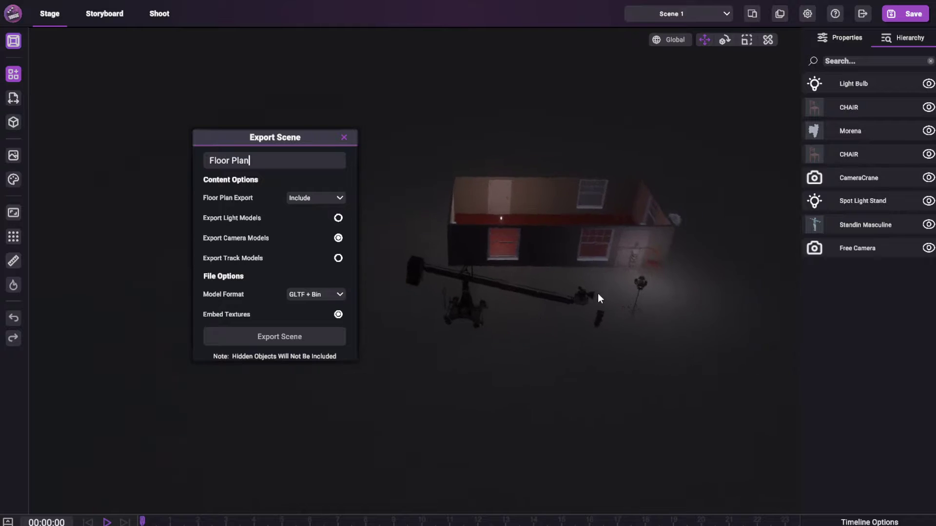
Step: Assign the Idle animation to the Standin Masculine figure at the house door
{"action": "middle_click_drag", "start_coordinate": [645, 284], "coordinate": [555, 227]}
{"action": "left_click", "coordinate": [557, 228]}
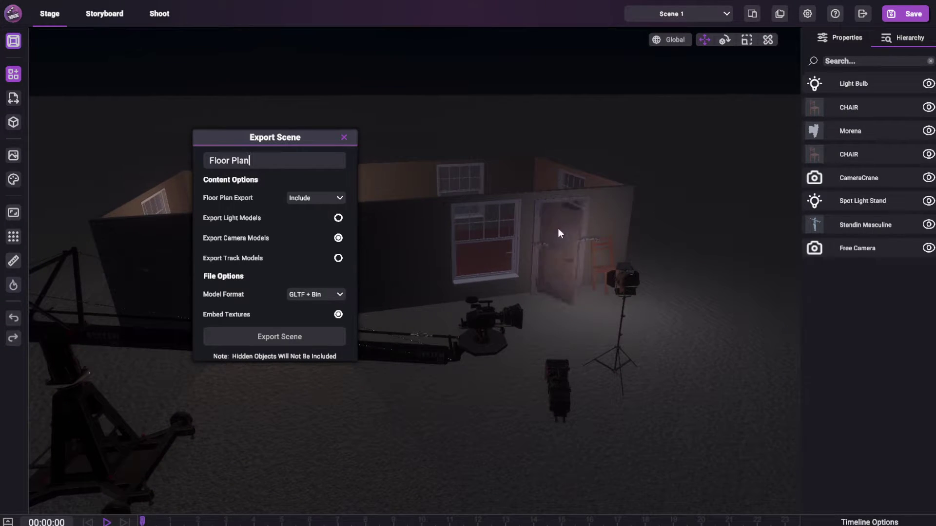
{"action": "left_click", "coordinate": [573, 255]}
{"action": "left_click", "coordinate": [863, 40]}
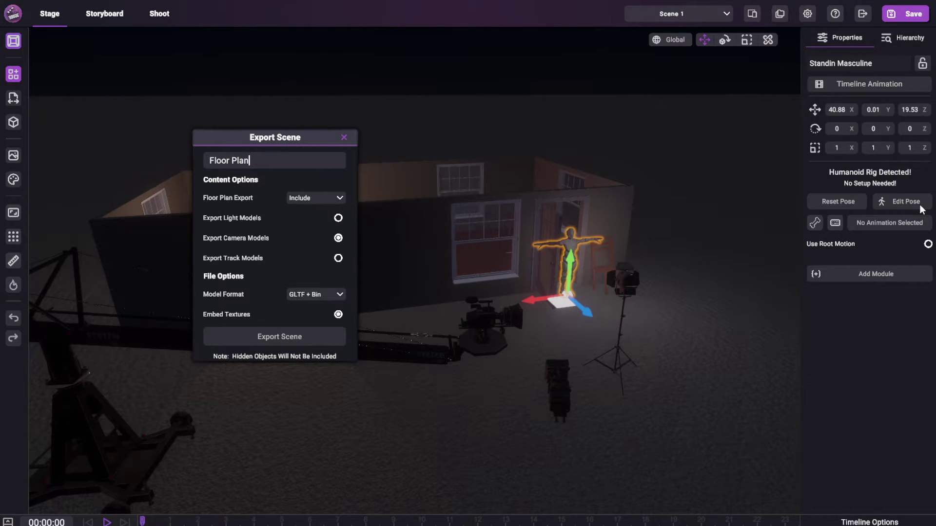
{"action": "left_click", "coordinate": [904, 224]}
{"action": "left_click", "coordinate": [612, 110]}
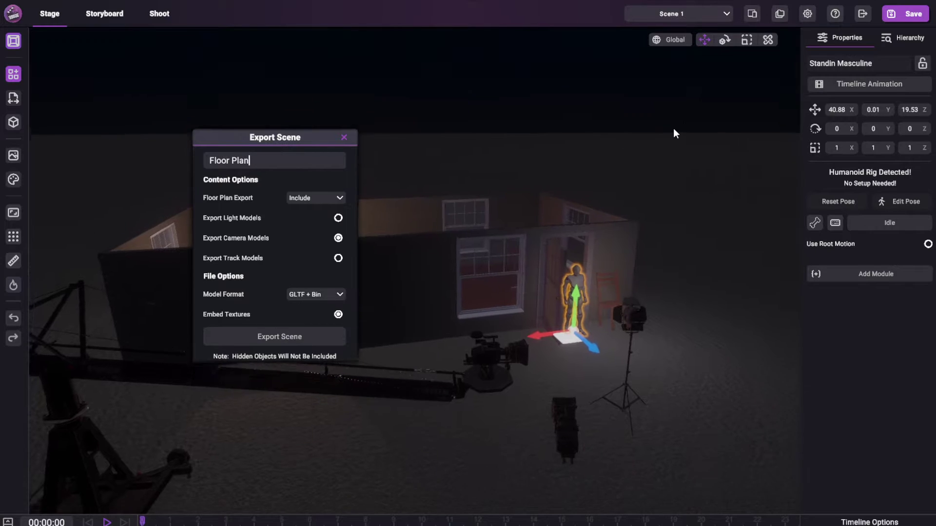
Step: Reposition the Export Scene dialog and set the model format to GLB
{"action": "middle_click_drag", "start_coordinate": [362, 247], "coordinate": [427, 191]}
{"action": "scroll", "coordinate": [402, 289], "scroll_direction": "down", "scroll_amount": 4}
{"action": "left_click_drag", "start_coordinate": [330, 135], "coordinate": [333, 126]}
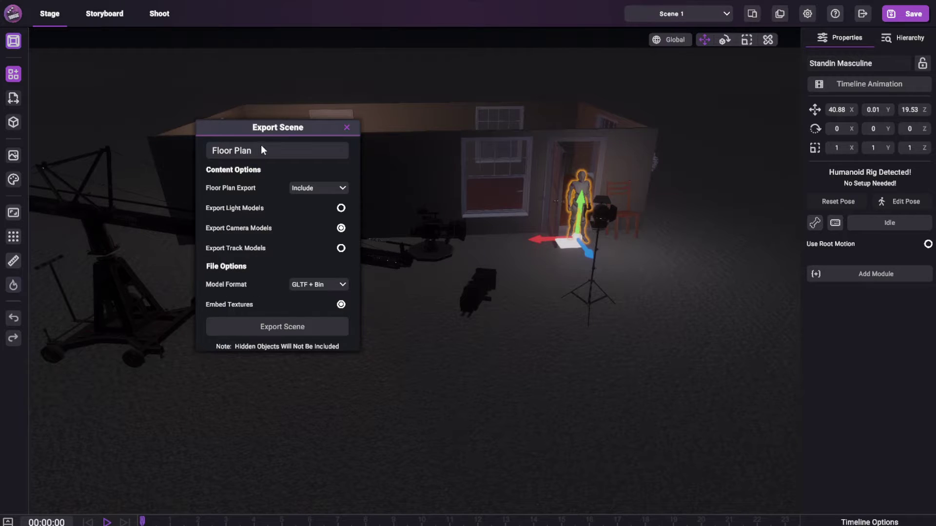
{"action": "left_click_drag", "start_coordinate": [268, 127], "coordinate": [256, 132]}
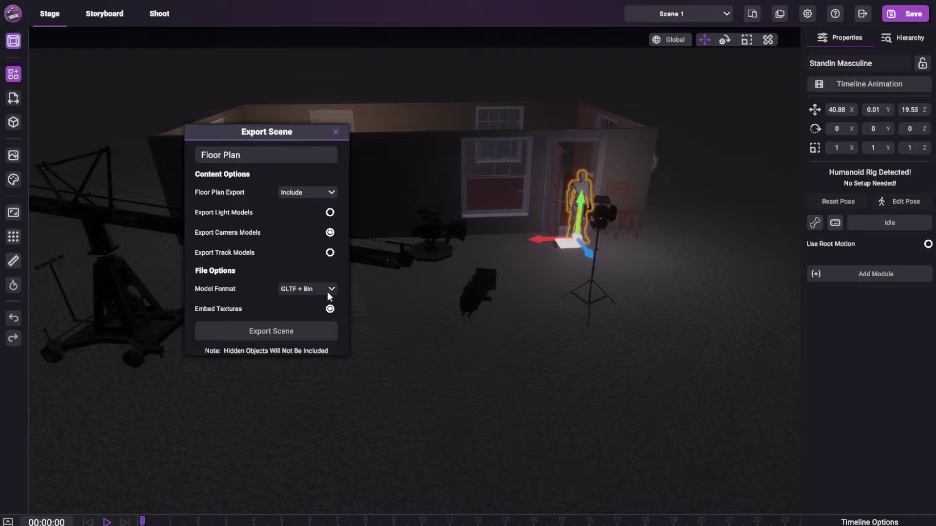
{"action": "left_click", "coordinate": [318, 291]}
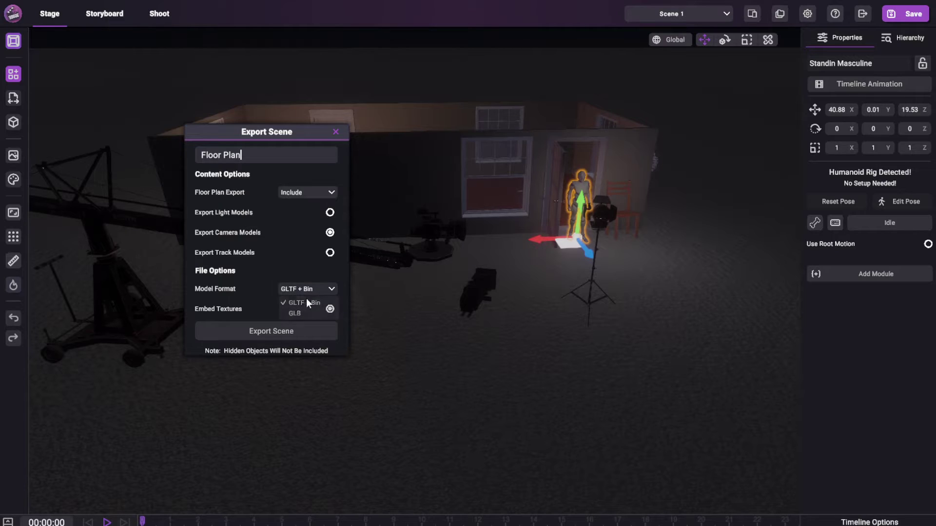
{"action": "left_click", "coordinate": [307, 300]}
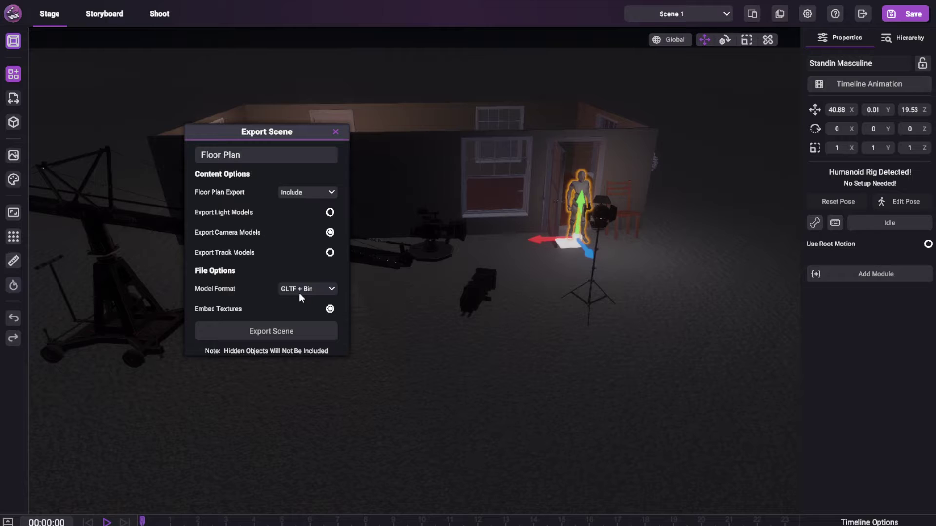
{"action": "left_click", "coordinate": [299, 291]}
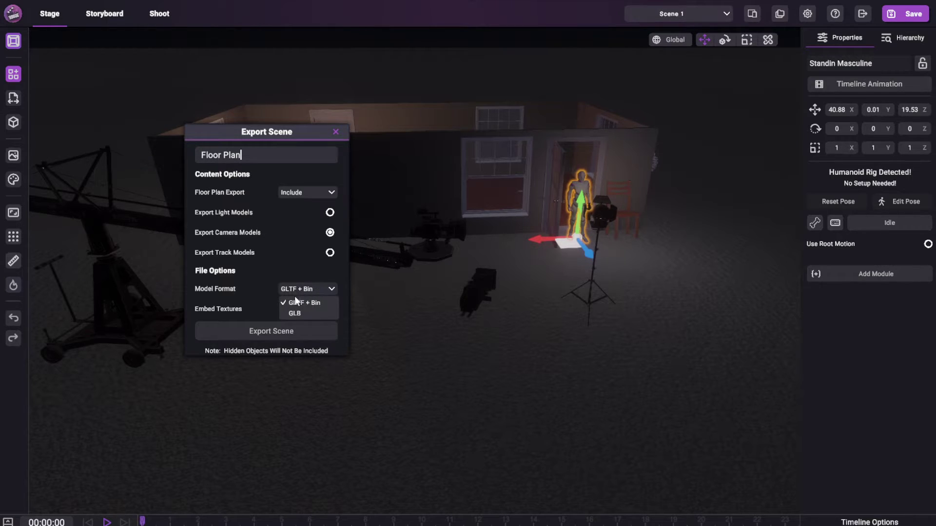
{"action": "left_click", "coordinate": [295, 314]}
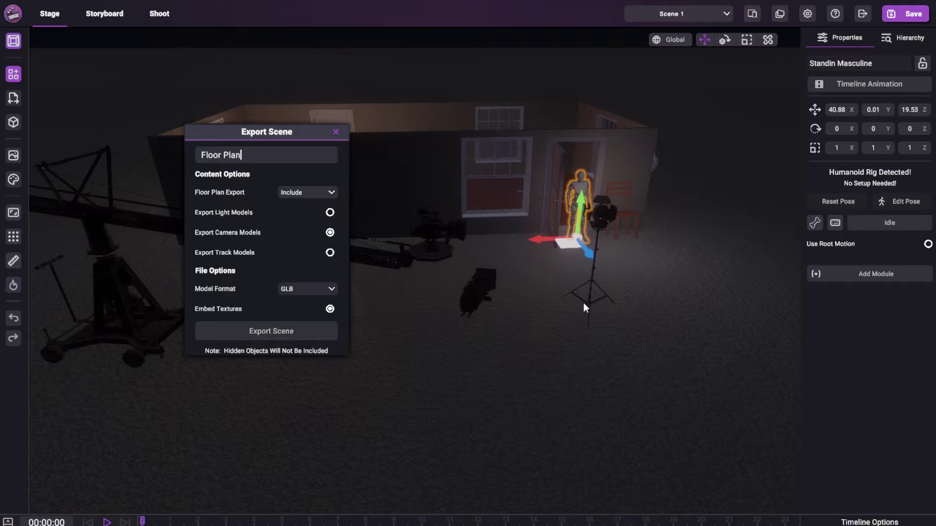
Step: Enable texture embedding, deselect the stand-in figure and export the scene as a GLB named Floor Plan
{"action": "middle_click_drag", "start_coordinate": [583, 304], "coordinate": [571, 319]}
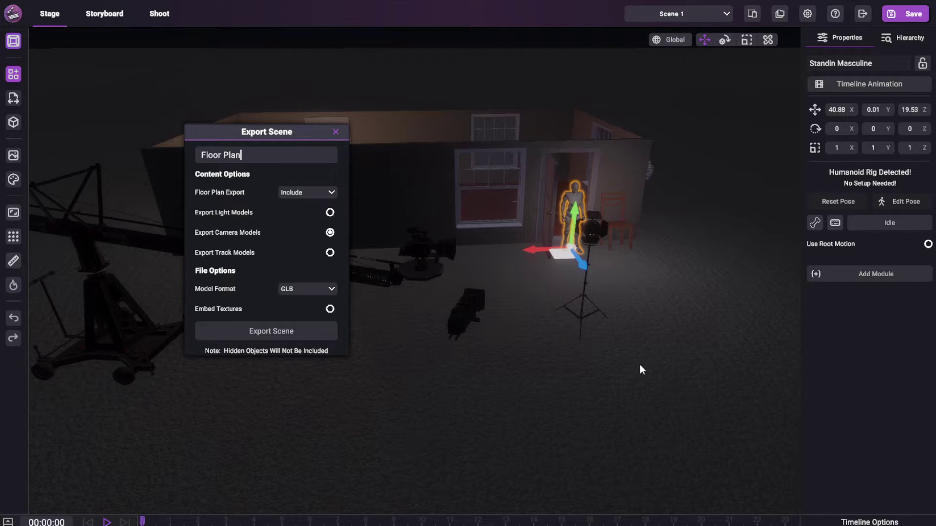
{"action": "right_click_drag", "start_coordinate": [640, 365], "coordinate": [462, 334]}
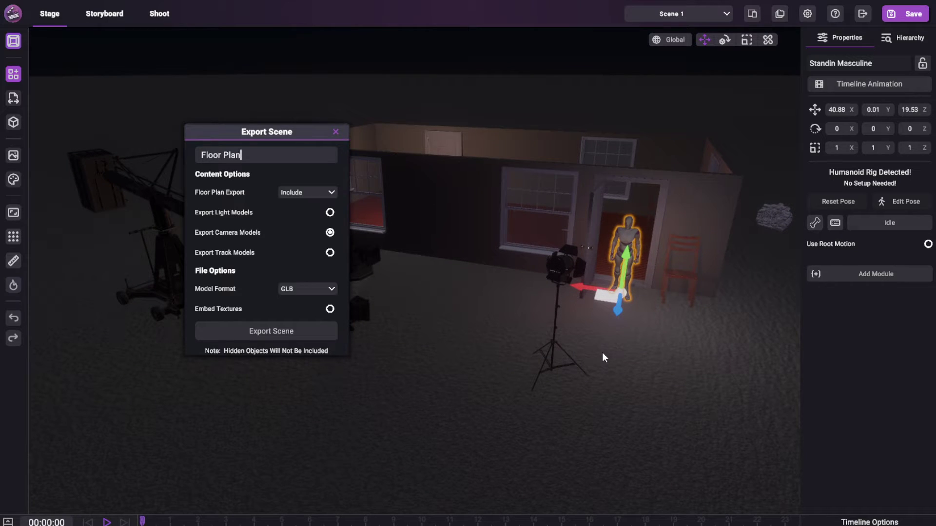
{"action": "right_click_drag", "start_coordinate": [378, 328], "coordinate": [420, 309]}
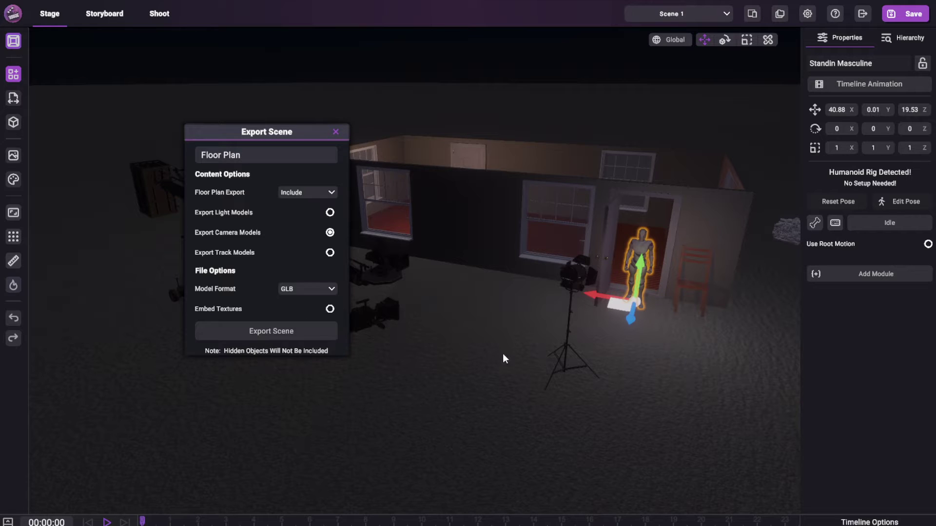
{"action": "left_click", "coordinate": [330, 309]}
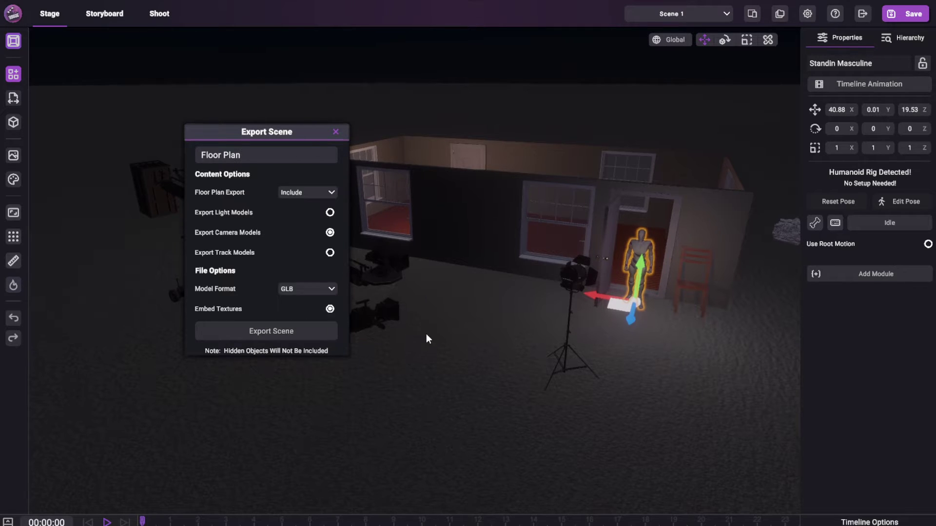
{"action": "left_click", "coordinate": [436, 352]}
{"action": "right_click_drag", "start_coordinate": [452, 356], "coordinate": [454, 349]}
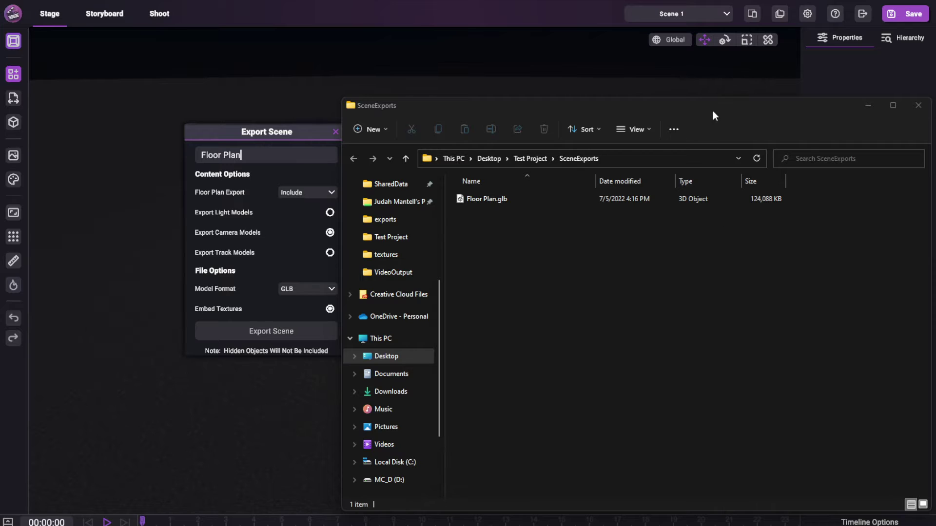
Step: Check the Test Project folder and its SceneExports subfolder for the exported GLB file
{"action": "left_click_drag", "start_coordinate": [713, 111], "coordinate": [549, 51]}
{"action": "left_click", "coordinate": [367, 99]}
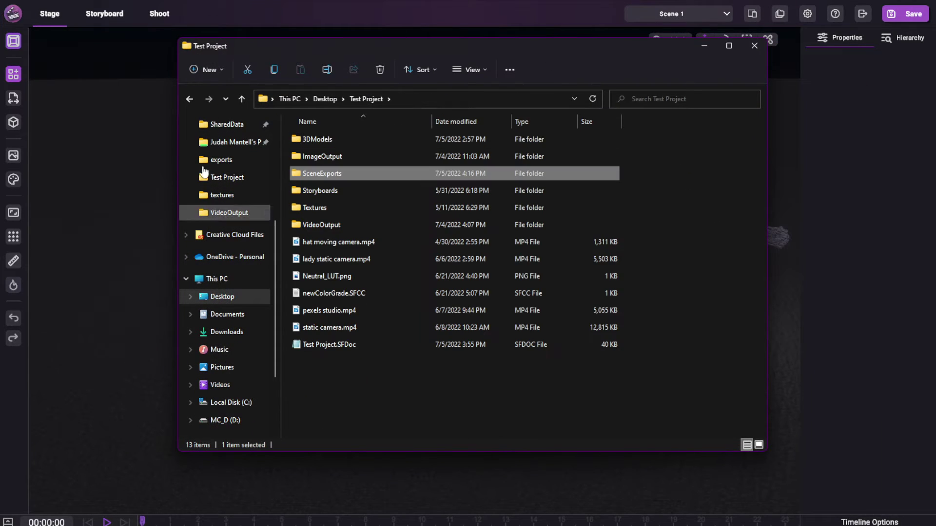
{"action": "double_click", "coordinate": [319, 173]}
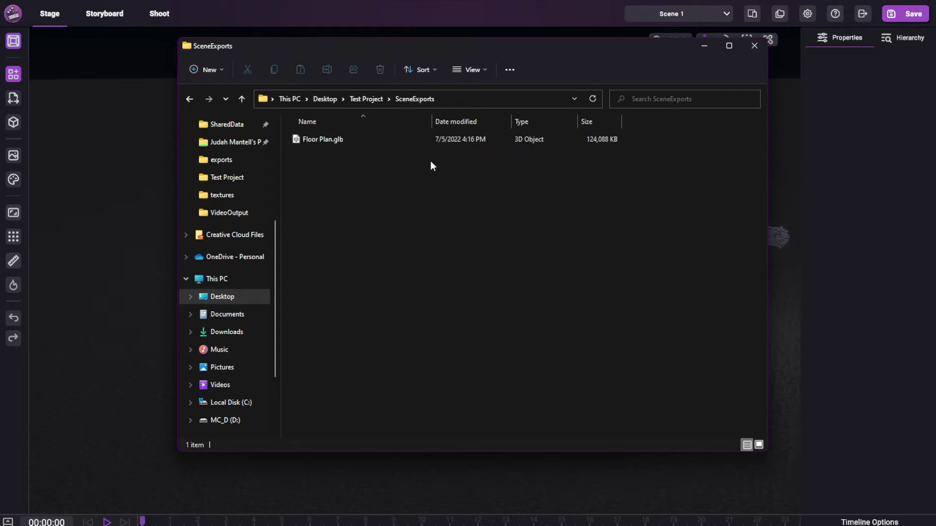
{"action": "left_click_drag", "start_coordinate": [465, 49], "coordinate": [516, 45]}
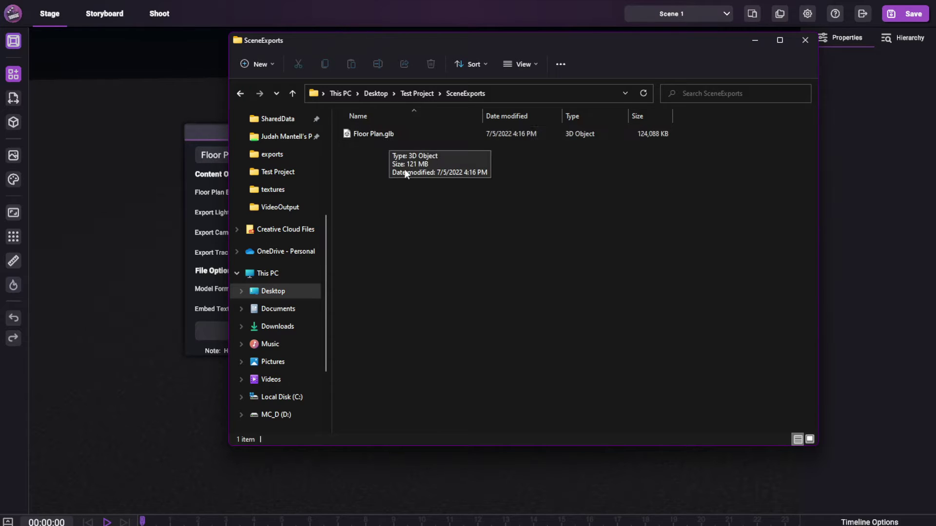
Step: Open Floor Plan.glb in 3D Viewer and examine the exported house and crane from another angle
{"action": "double_click", "coordinate": [379, 134]}
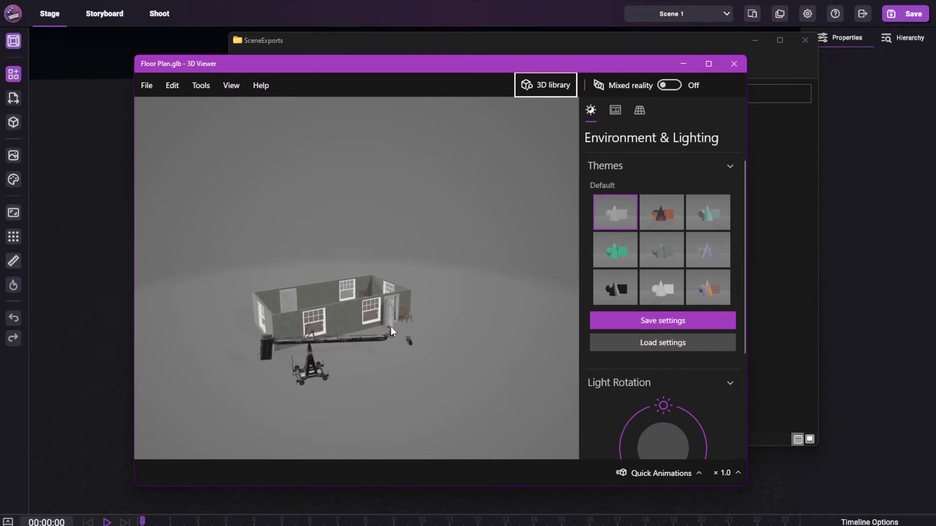
{"action": "left_click_drag", "start_coordinate": [422, 291], "coordinate": [209, 302]}
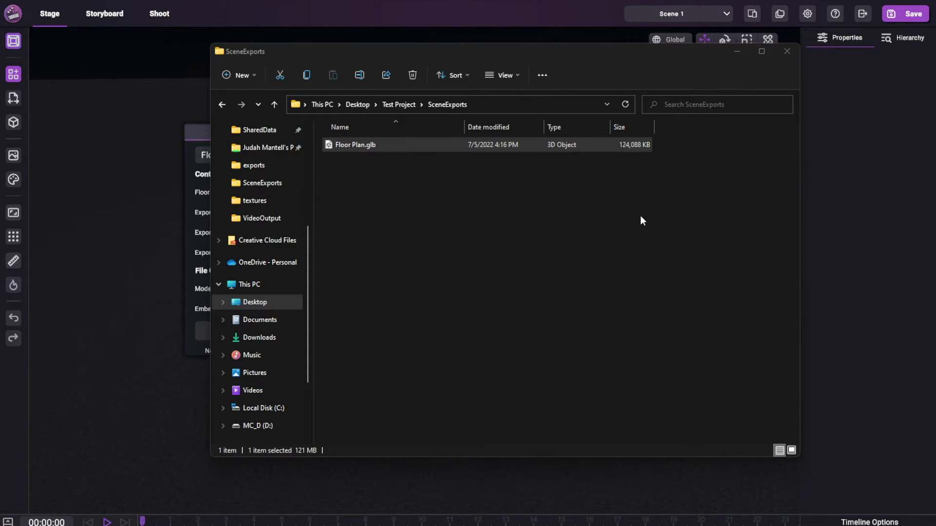
{"action": "left_click", "coordinate": [518, 230]}
Step: Switch back to the scene editor, set the model format to GLTF + Bin and export the scene again
{"action": "left_click", "coordinate": [109, 196]}
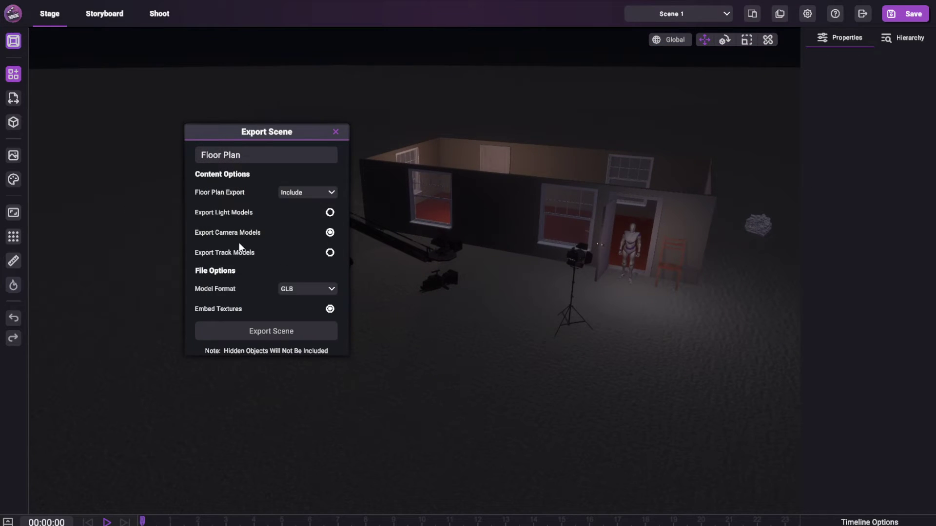
{"action": "left_click", "coordinate": [297, 289]}
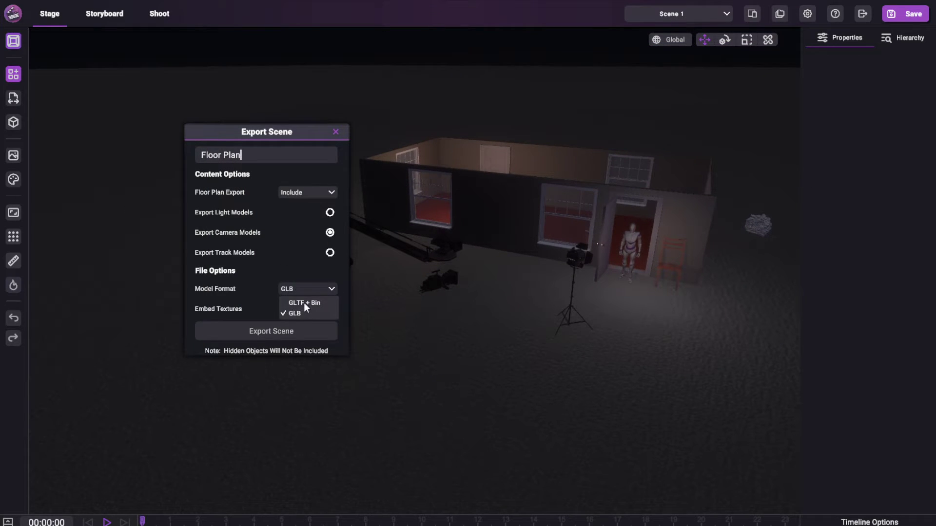
{"action": "left_click", "coordinate": [303, 303]}
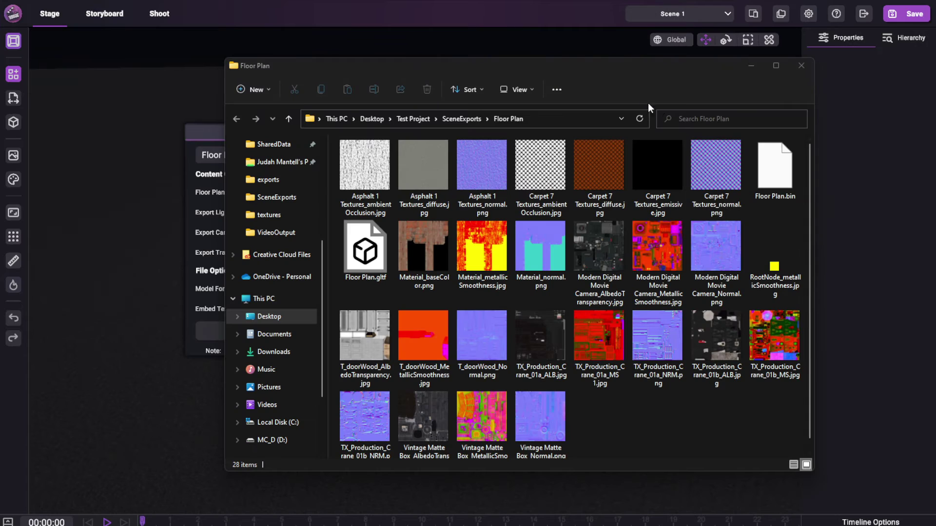
Step: Examine the exported Floor Plan folder inside SceneExports, picking out the Floor Plan.gltf and Floor Plan.bin files
{"action": "left_click_drag", "start_coordinate": [649, 67], "coordinate": [649, 33]}
{"action": "left_click", "coordinate": [475, 83]}
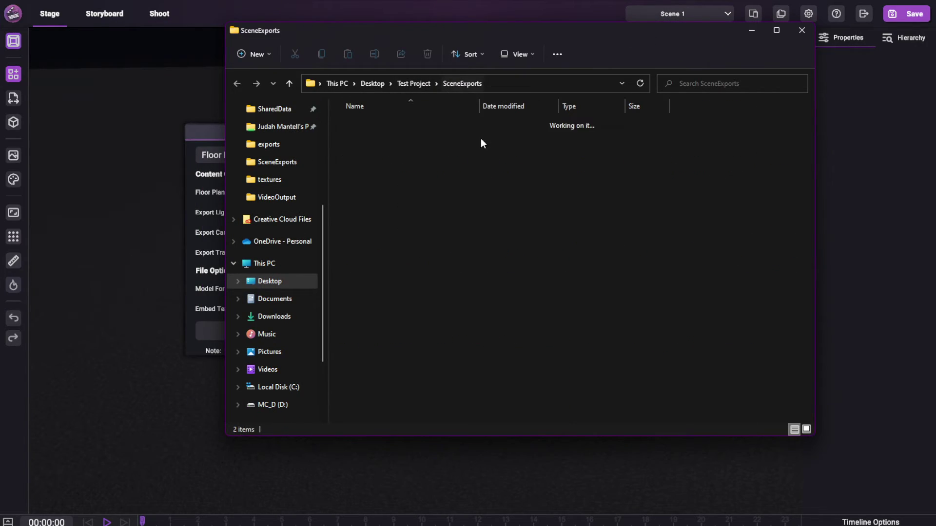
{"action": "double_click", "coordinate": [361, 122]}
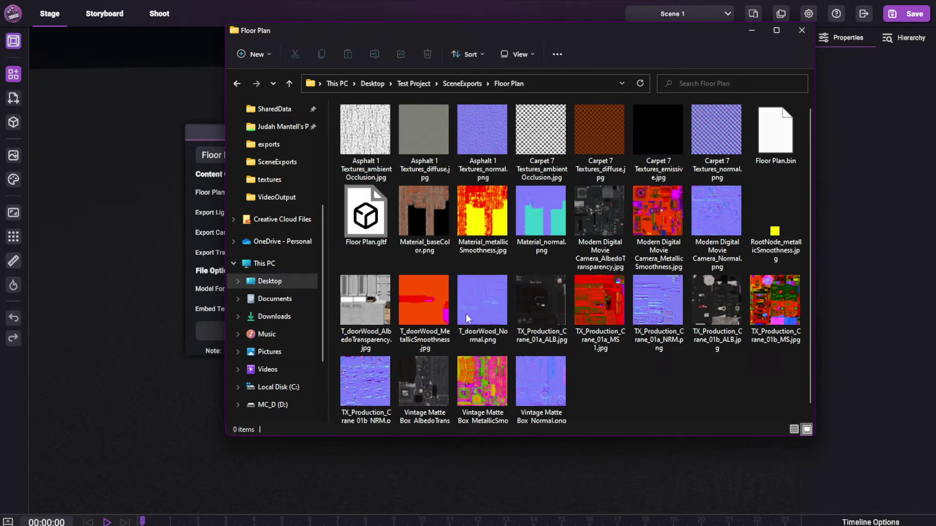
{"action": "left_click", "coordinate": [358, 243]}
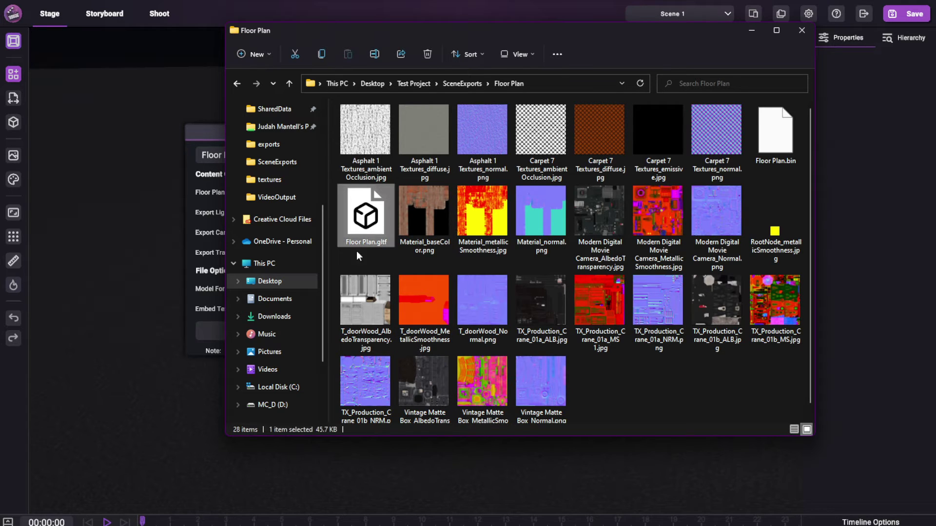
{"action": "left_click", "coordinate": [774, 153]}
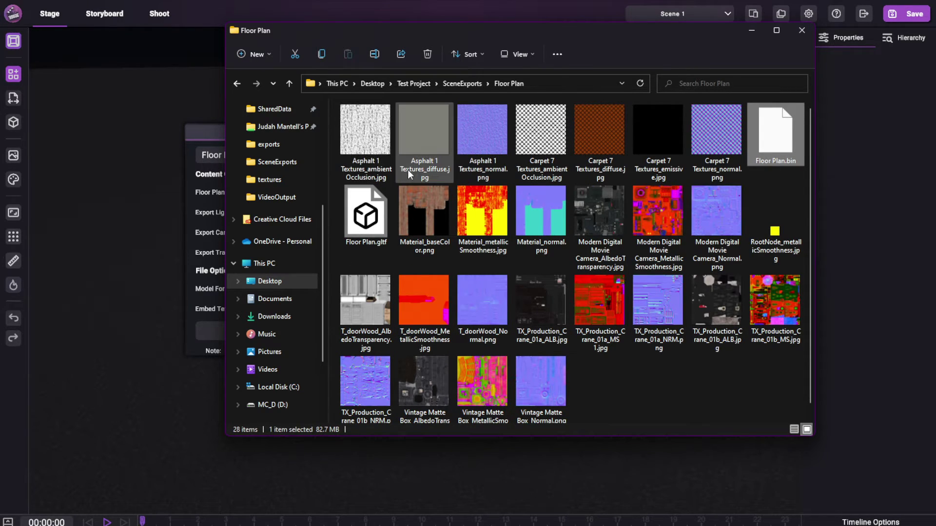
Step: Preview the crane texture TX_Production_Crane_01a_MS 1.jpg, try to open Floor Plan.gltf in 3D Viewer, and return to the scene editor
{"action": "double_click", "coordinate": [600, 298]}
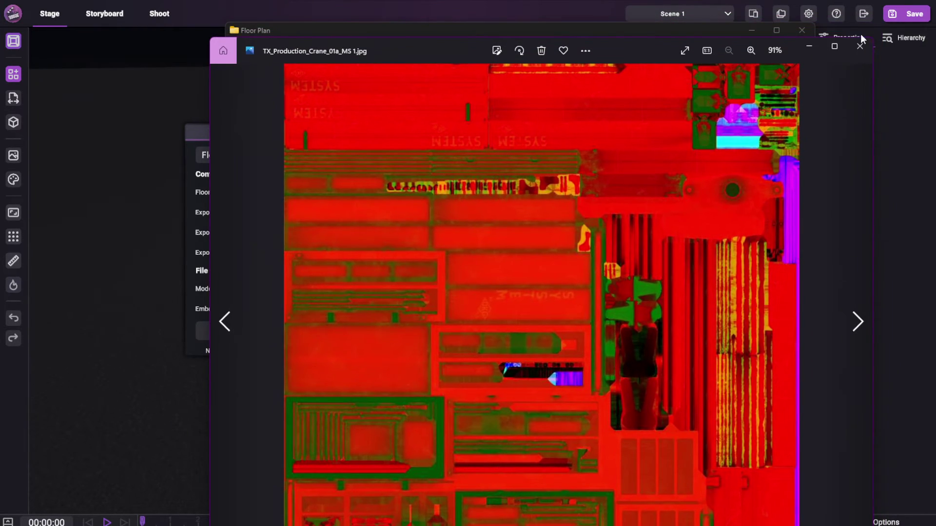
{"action": "left_click", "coordinate": [860, 46]}
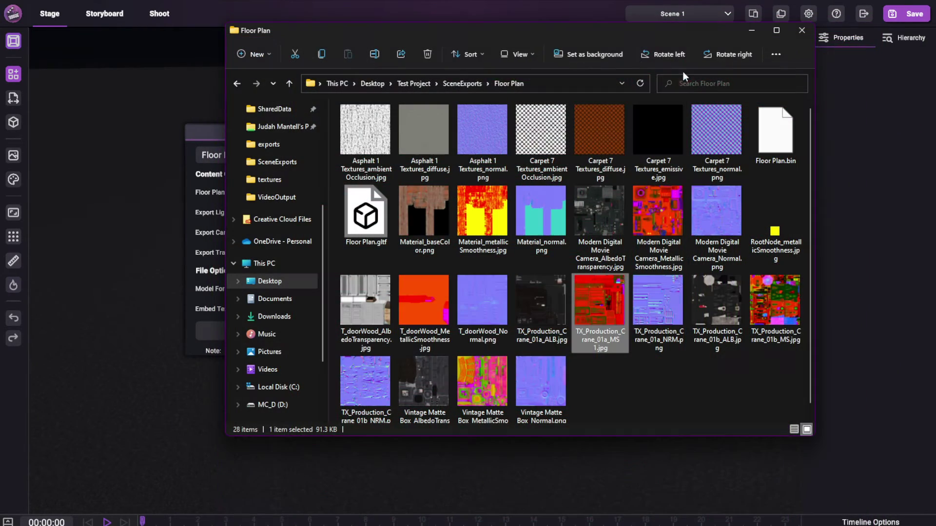
{"action": "left_click_drag", "start_coordinate": [641, 32], "coordinate": [612, 35]}
{"action": "double_click", "coordinate": [348, 222]}
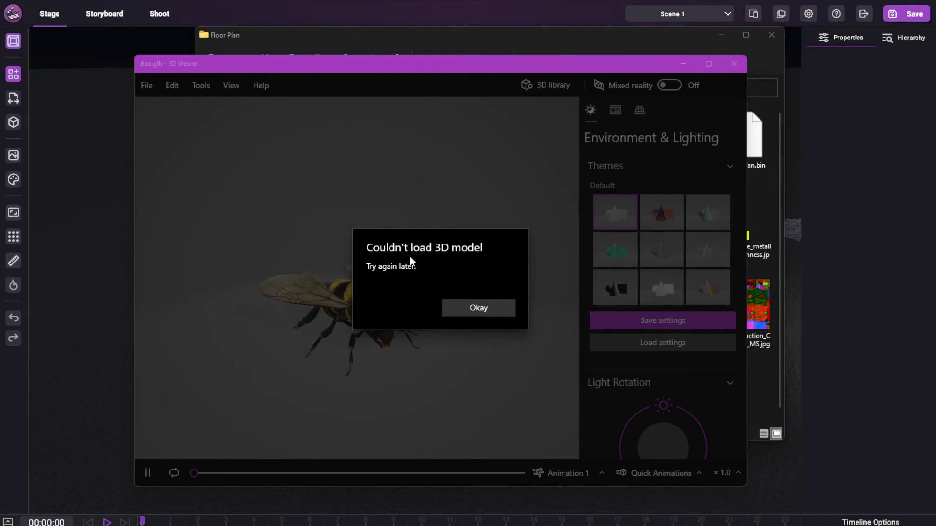
{"action": "left_click", "coordinate": [734, 64]}
{"action": "left_click", "coordinate": [769, 35]}
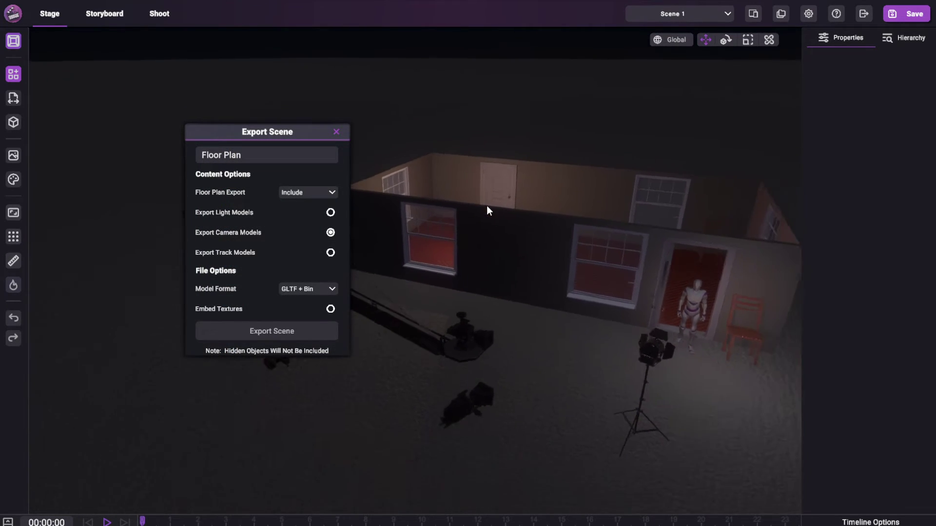
Step: Close the scene export settings and move the Morena sculpture along the ground to the front of the house, near the chair
{"action": "left_click_drag", "start_coordinate": [492, 215], "coordinate": [566, 209]}
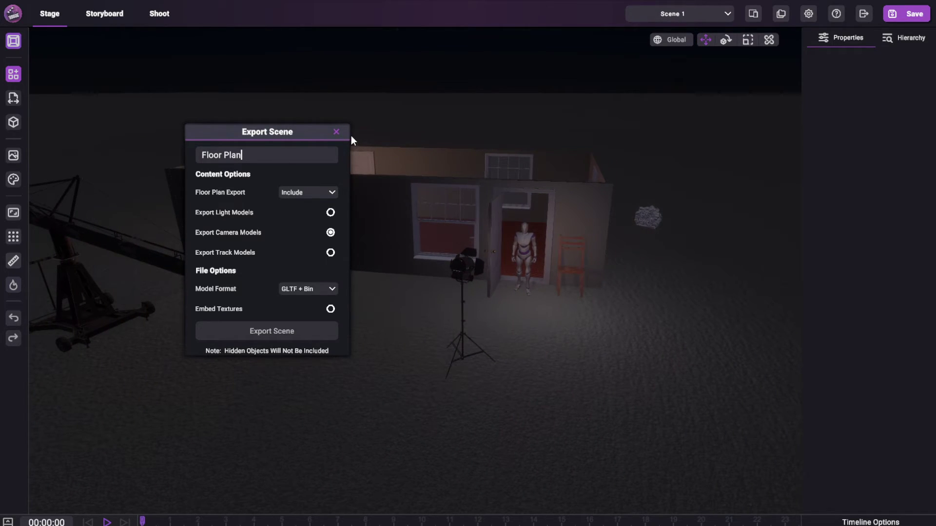
{"action": "left_click", "coordinate": [337, 132]}
{"action": "scroll", "coordinate": [615, 197], "scroll_direction": "up", "scroll_amount": 3}
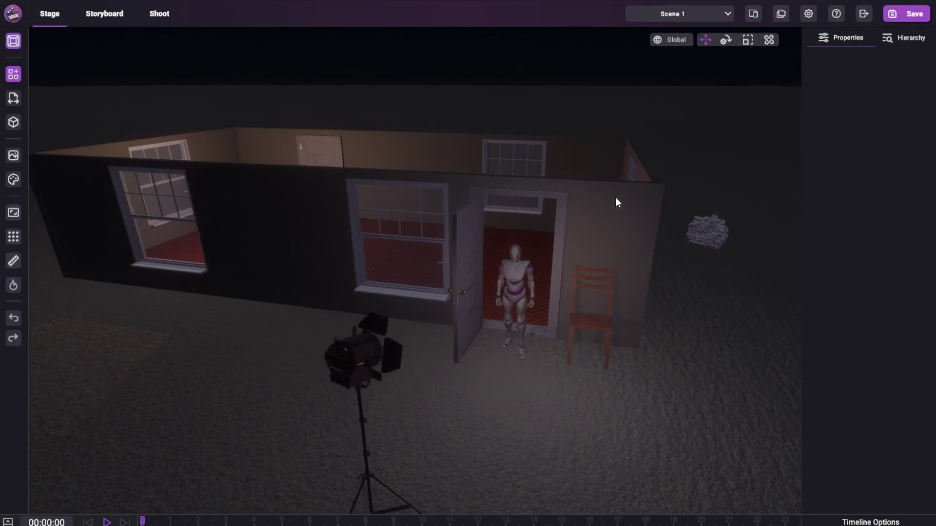
{"action": "left_click", "coordinate": [684, 226]}
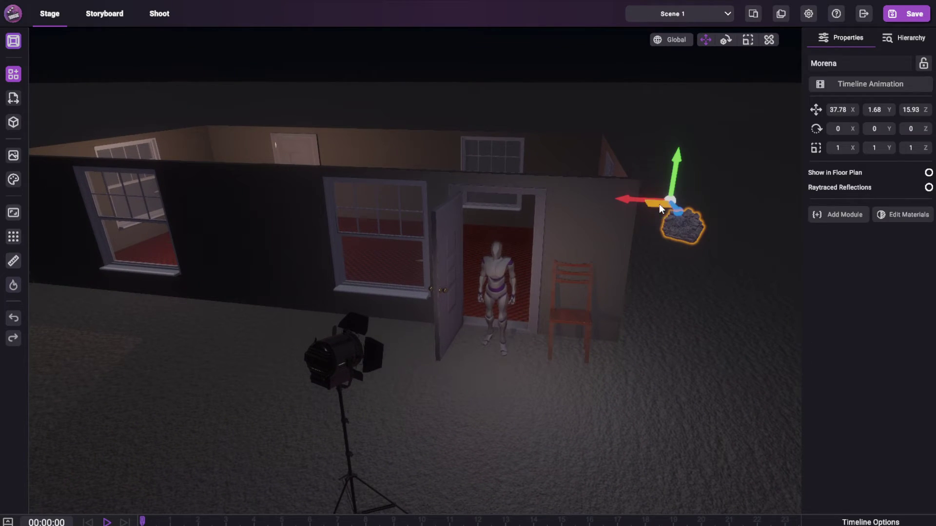
{"action": "left_click_drag", "start_coordinate": [659, 203], "coordinate": [492, 350]}
Step: Examine the Morena sculpture up close and open its material editor, placed beside the model
{"action": "scroll", "coordinate": [586, 311], "scroll_direction": "up", "scroll_amount": 4}
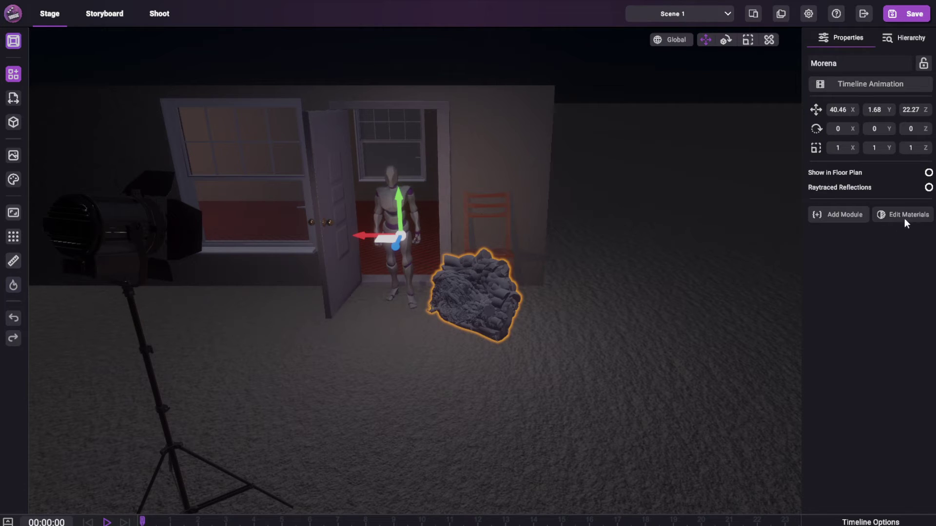
{"action": "scroll", "coordinate": [475, 197], "scroll_direction": "up", "scroll_amount": 6}
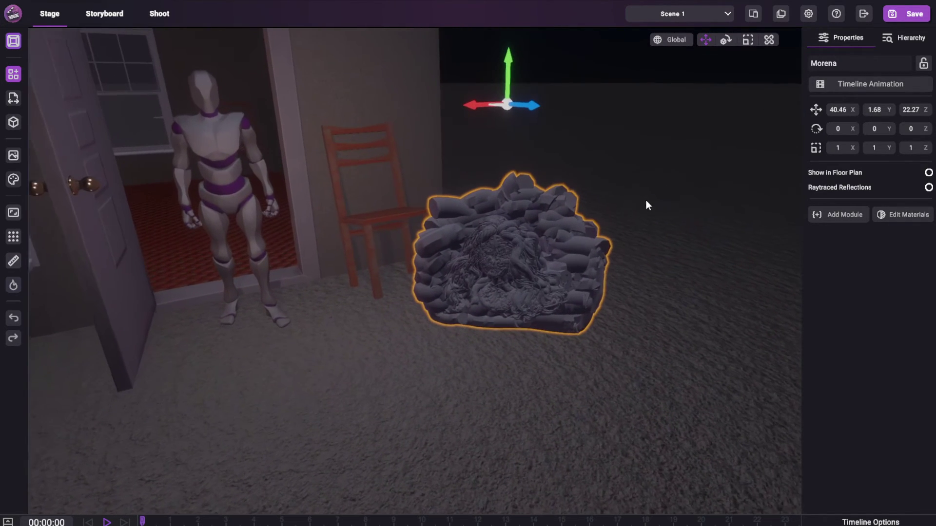
{"action": "right_click_drag", "start_coordinate": [645, 199], "coordinate": [490, 241]}
{"action": "scroll", "coordinate": [490, 242], "scroll_direction": "up", "scroll_amount": 3}
{"action": "right_click_drag", "start_coordinate": [645, 217], "coordinate": [487, 243]}
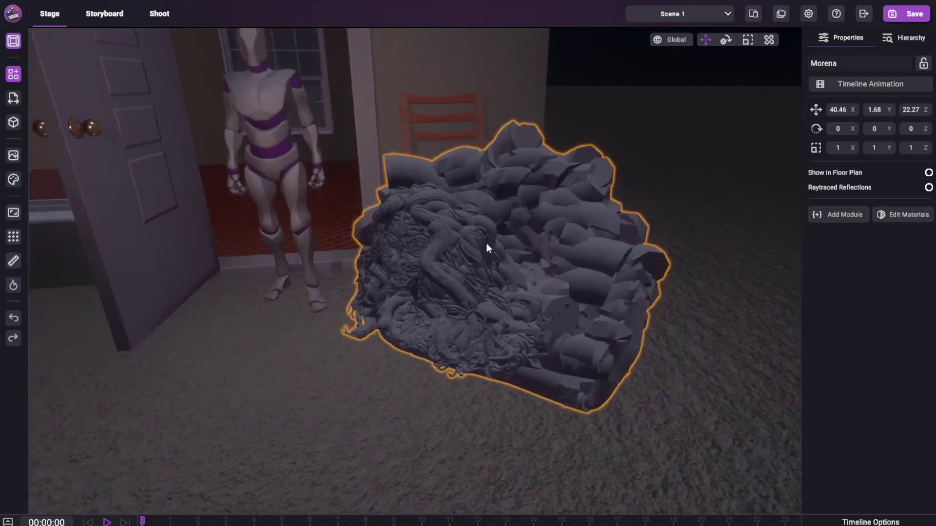
{"action": "left_click_drag", "start_coordinate": [487, 243], "coordinate": [589, 180]}
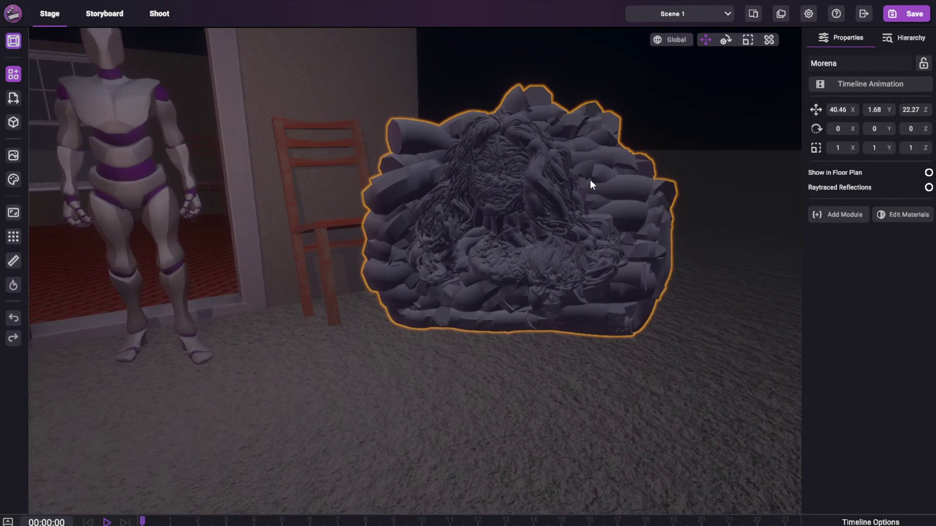
{"action": "left_click", "coordinate": [908, 214]}
{"action": "left_click", "coordinate": [458, 210]}
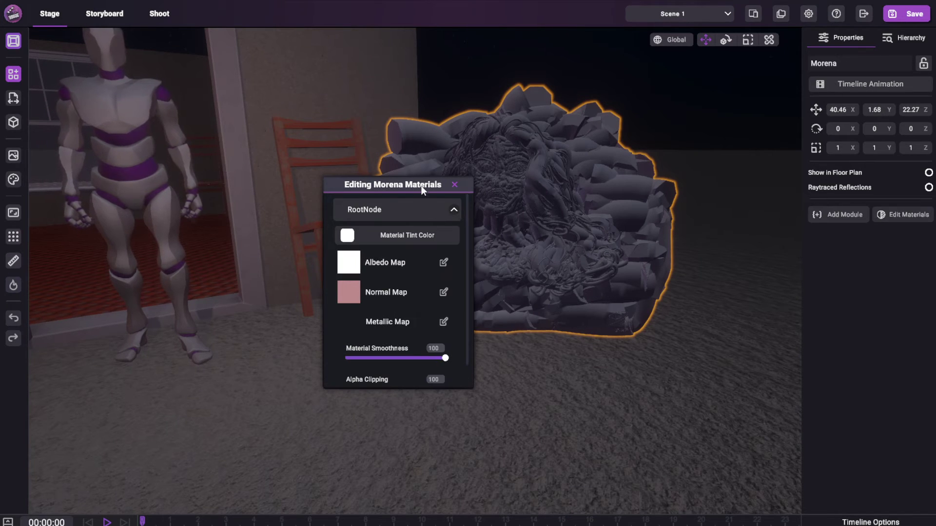
{"action": "left_click_drag", "start_coordinate": [422, 187], "coordinate": [260, 145]}
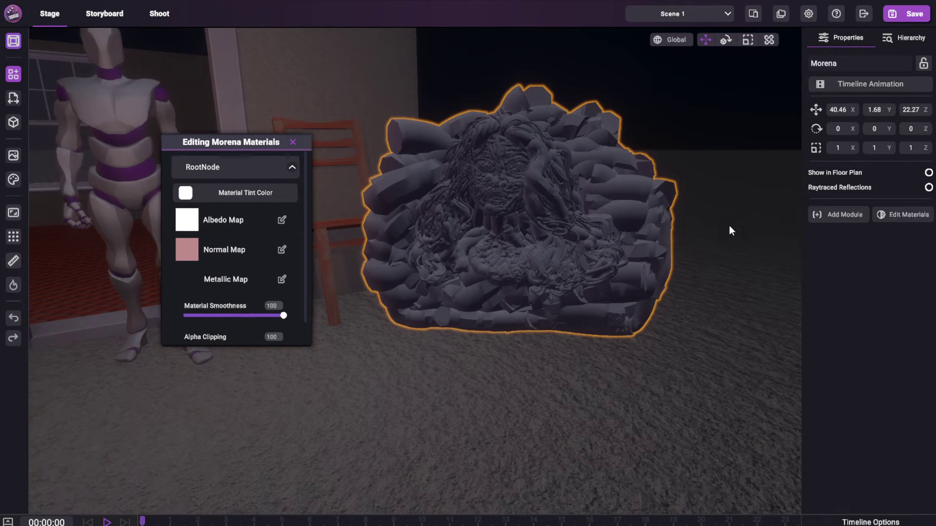
Step: Open the 3DModels subfolder of the Test Project folder and select Morena.zip
{"action": "left_click", "coordinate": [778, 15]}
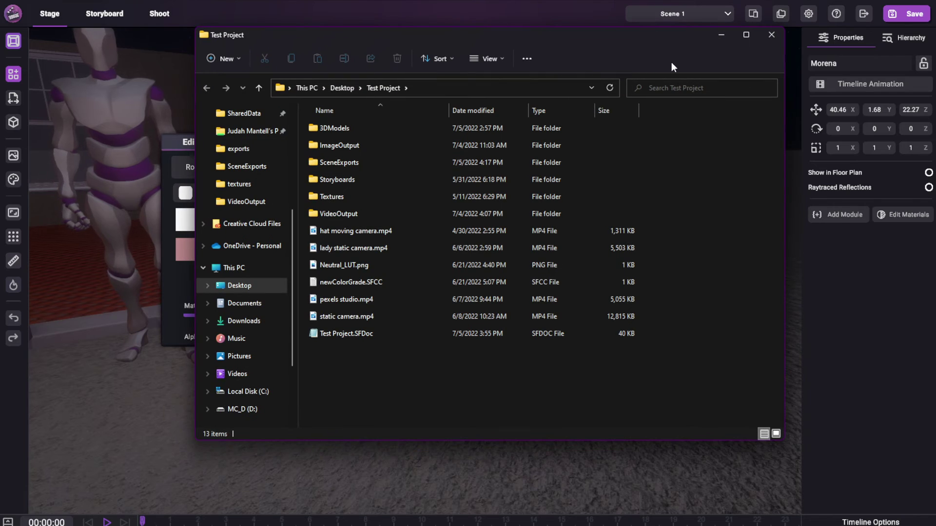
{"action": "left_click_drag", "start_coordinate": [723, 72], "coordinate": [805, 116]}
{"action": "double_click", "coordinate": [548, 201]}
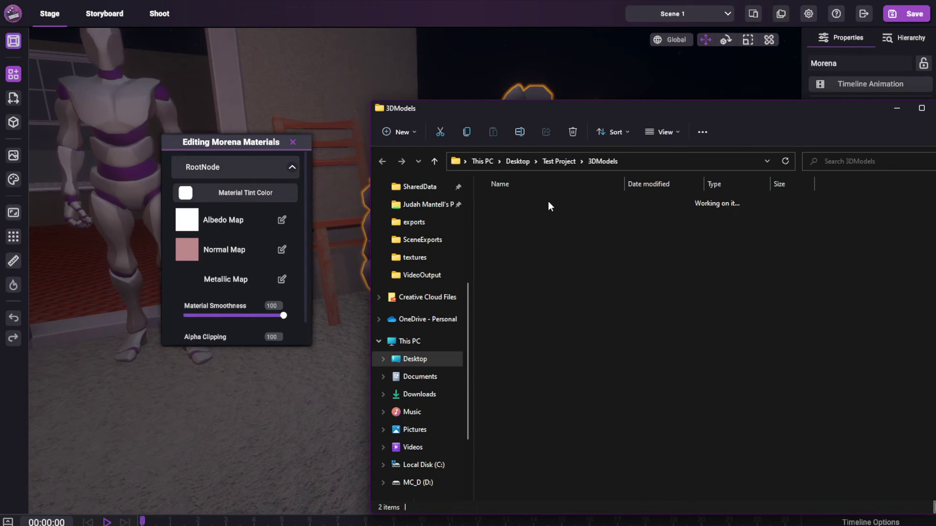
{"action": "left_click", "coordinate": [505, 205]}
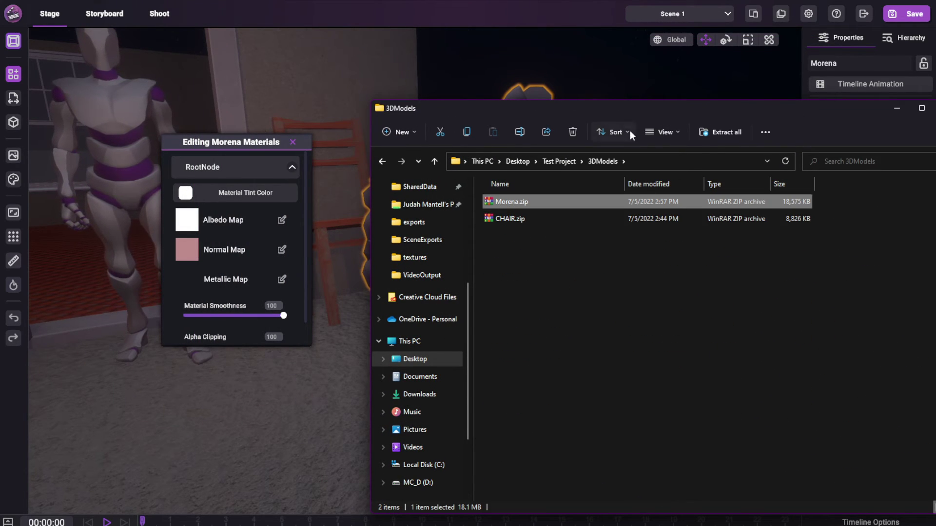
{"action": "left_click_drag", "start_coordinate": [630, 131], "coordinate": [564, 83]}
Step: Extract Morena.zip in the 3DModels folder, check the extracted Morena files, and return to the scene
{"action": "right_click", "coordinate": [445, 154]}
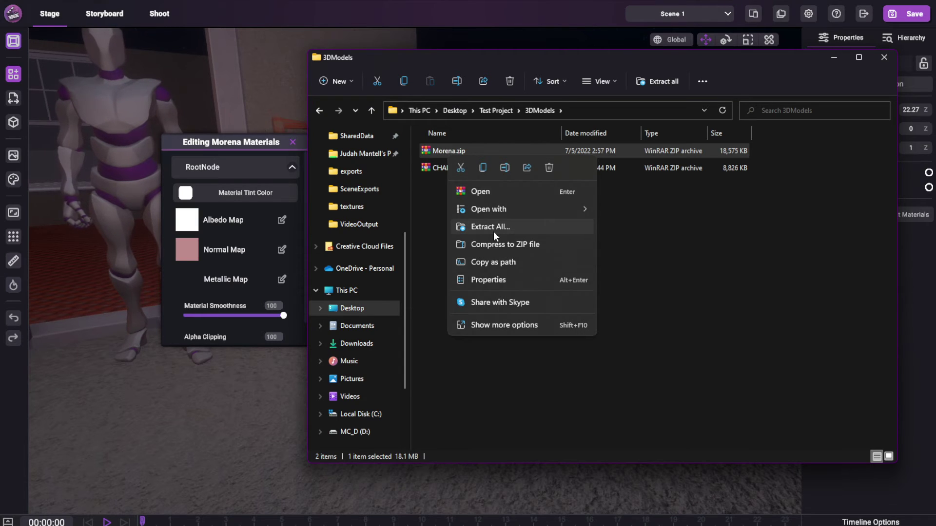
{"action": "left_click", "coordinate": [493, 232]}
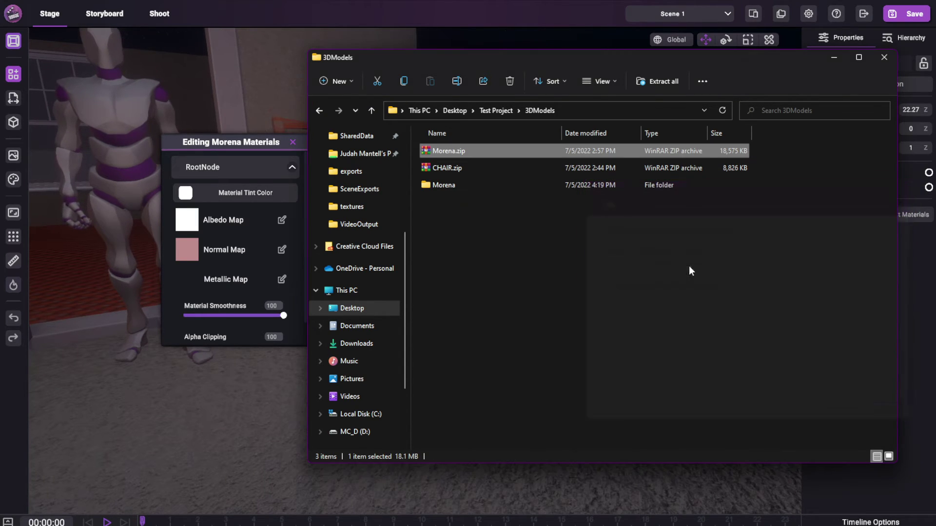
{"action": "double_click", "coordinate": [456, 187]}
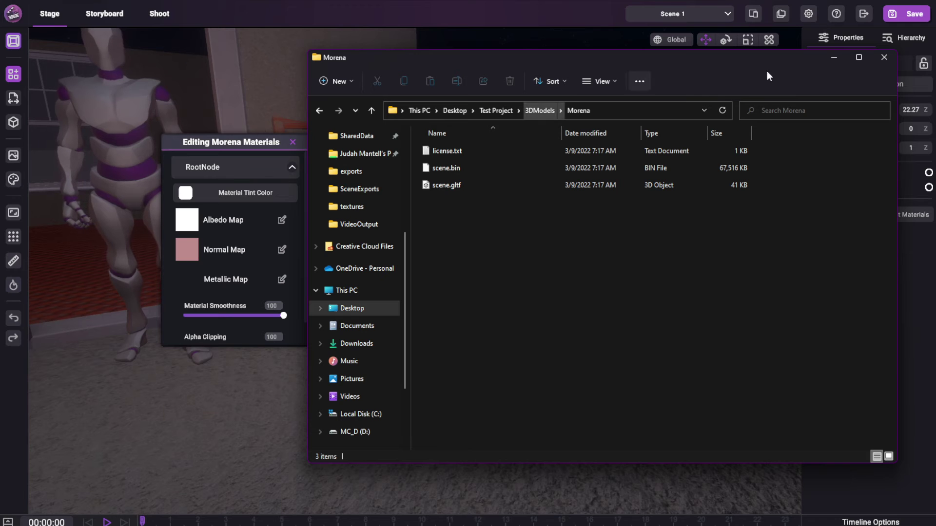
{"action": "left_click", "coordinate": [884, 58]}
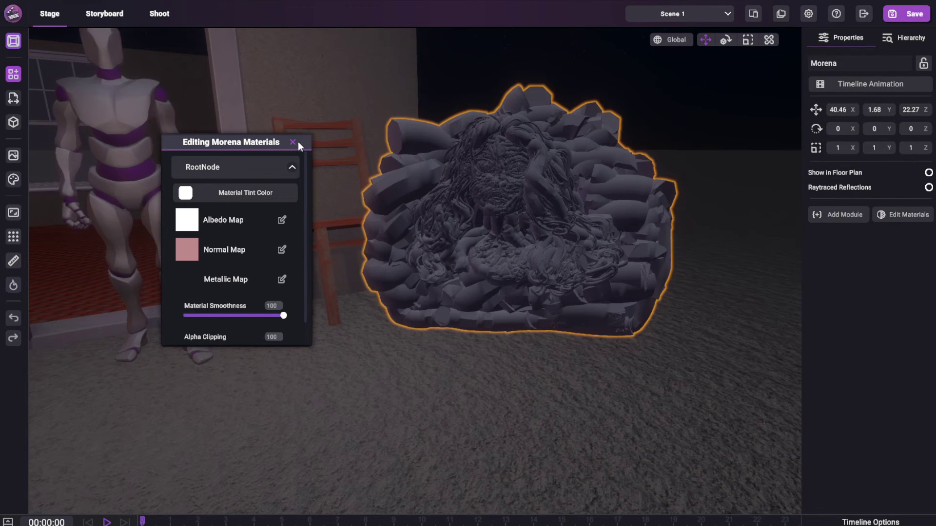
{"action": "left_click", "coordinate": [292, 142]}
{"action": "scroll", "coordinate": [474, 164], "scroll_direction": "down", "scroll_amount": 5}
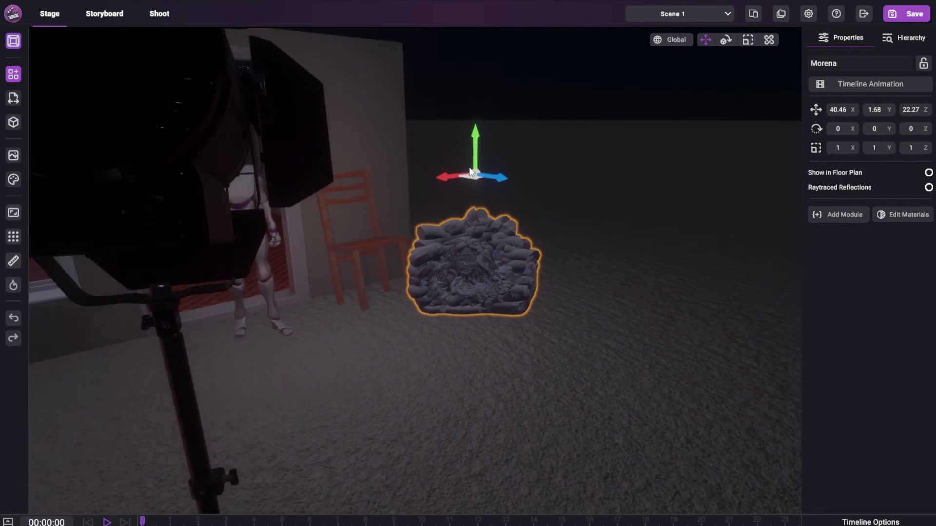
{"action": "scroll", "coordinate": [477, 168], "scroll_direction": "up", "scroll_amount": 4}
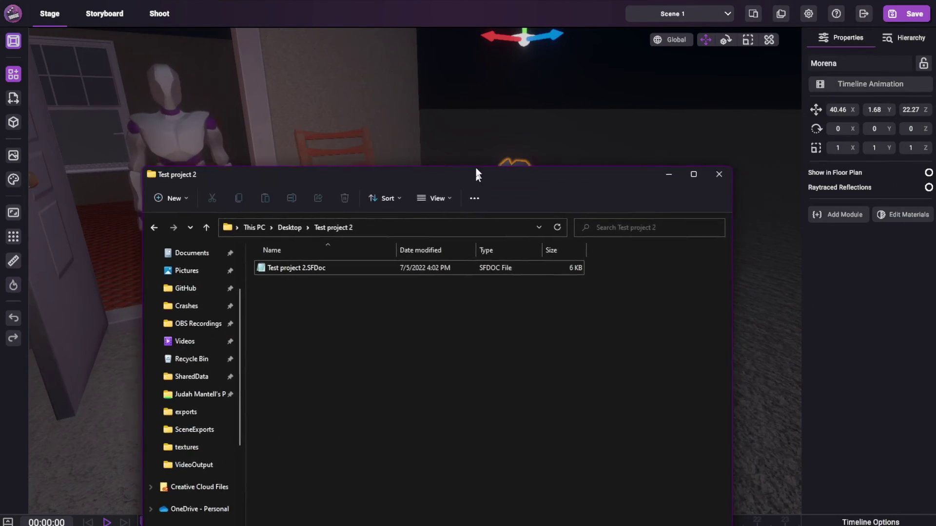
Step: Examine the contents of the Test project 2 folder on the Desktop
{"action": "left_click_drag", "start_coordinate": [481, 101], "coordinate": [549, 81]}
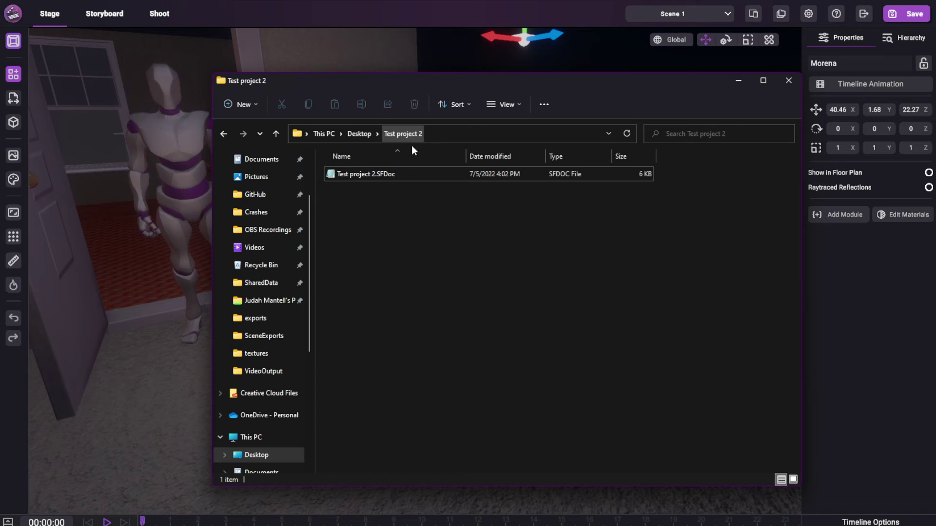
{"action": "left_click", "coordinate": [474, 317]}
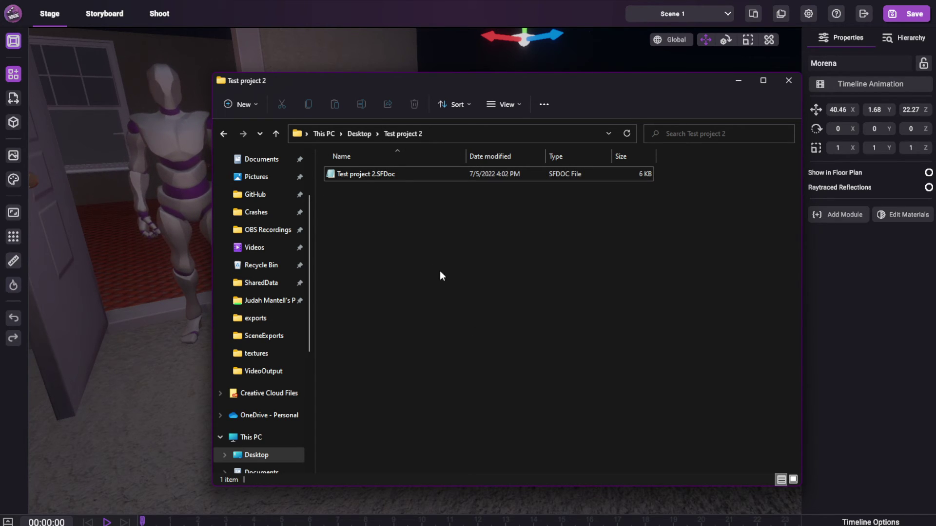
{"action": "left_click", "coordinate": [802, 236]}
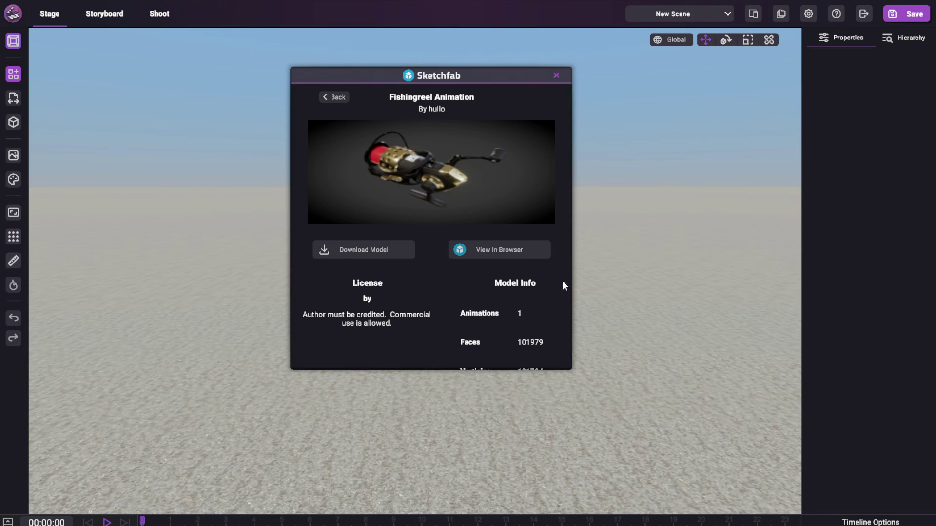
Step: Download the Fishingreel Animation model from Sketchfab, keeping the Test project 2 folder at hand
{"action": "left_click_drag", "start_coordinate": [420, 75], "coordinate": [371, 80]}
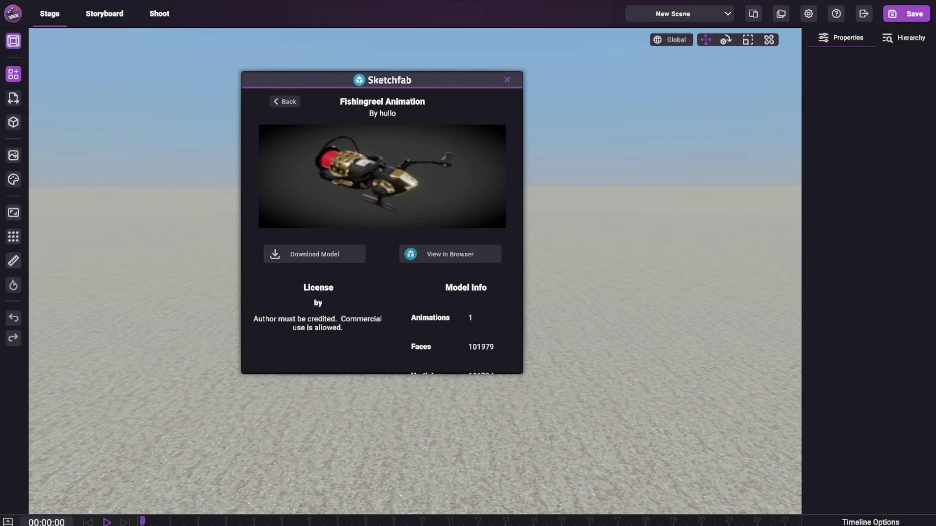
{"action": "left_click_drag", "start_coordinate": [935, 333], "coordinate": [180, 353]}
{"action": "left_click", "coordinate": [416, 83]}
{"action": "left_click", "coordinate": [323, 255]}
{"action": "left_click", "coordinate": [287, 525]}
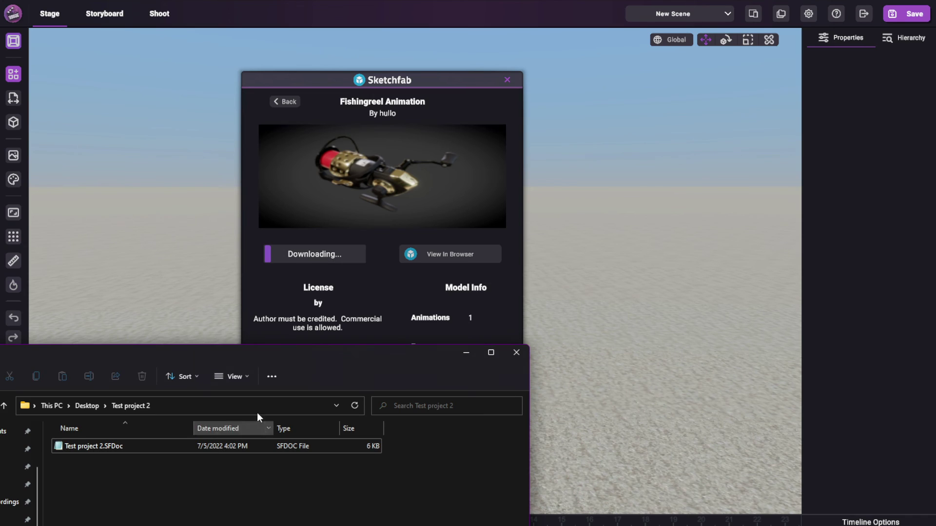
Step: Check the Test project 2 folder during the download and import Fishingreel Animation.zip with a file scale of 1
{"action": "left_click_drag", "start_coordinate": [264, 353], "coordinate": [205, 349]}
{"action": "double_click", "coordinate": [51, 437]}
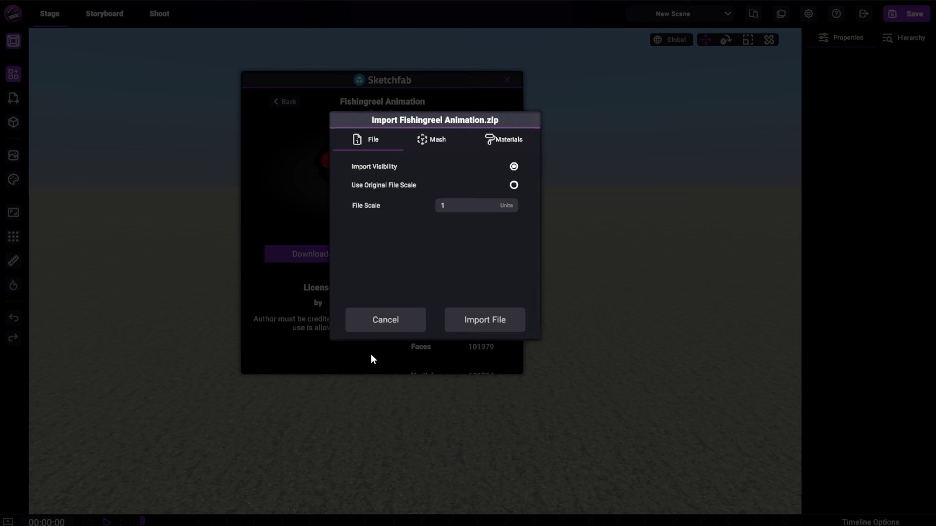
{"action": "left_click", "coordinate": [465, 320]}
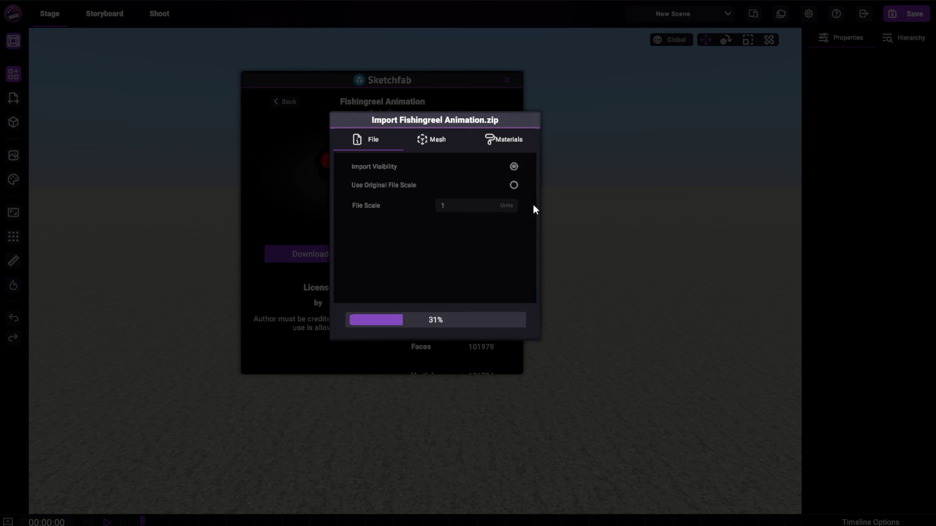